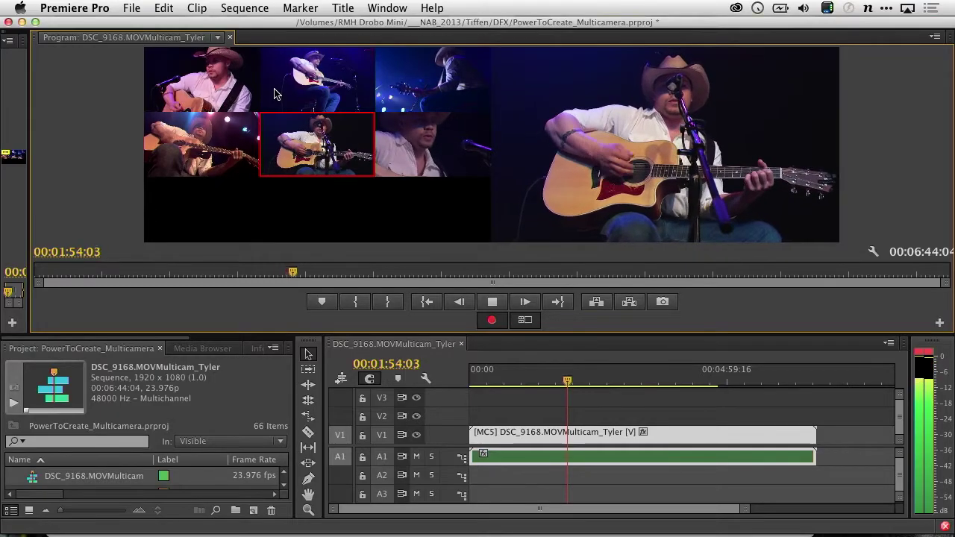
# - Live-cut to the bottom-left angle (4), then to the bottom-right angle (6)
pyautogui.press('4')
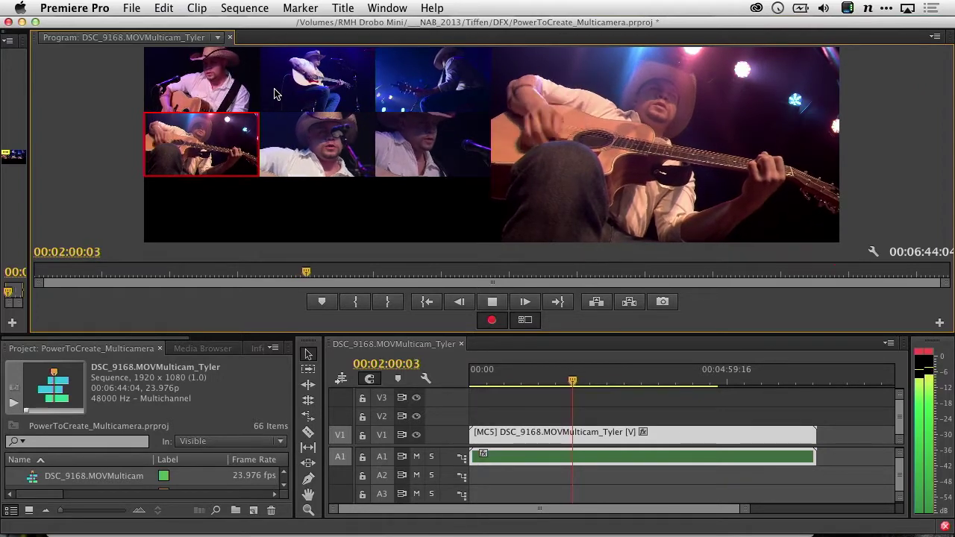
pyautogui.press('6')
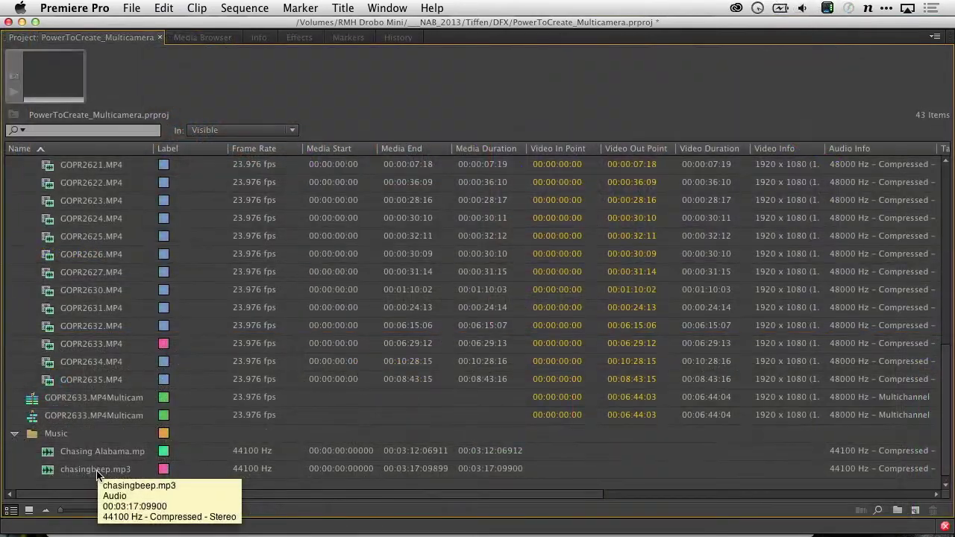
# - Select chasingbeep.mp3 and every clip sharing its rose label
pyautogui.click(96, 472)
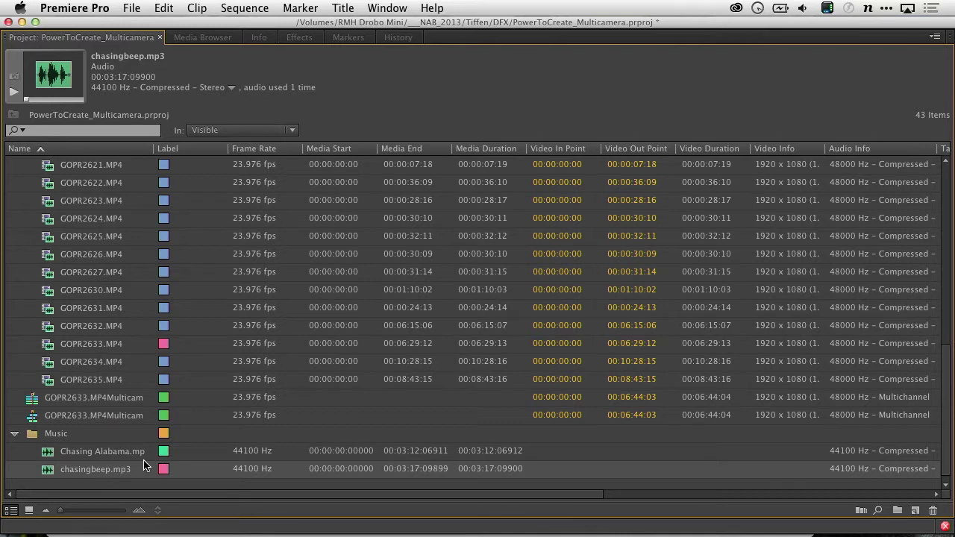
pyautogui.rightClick(121, 471)
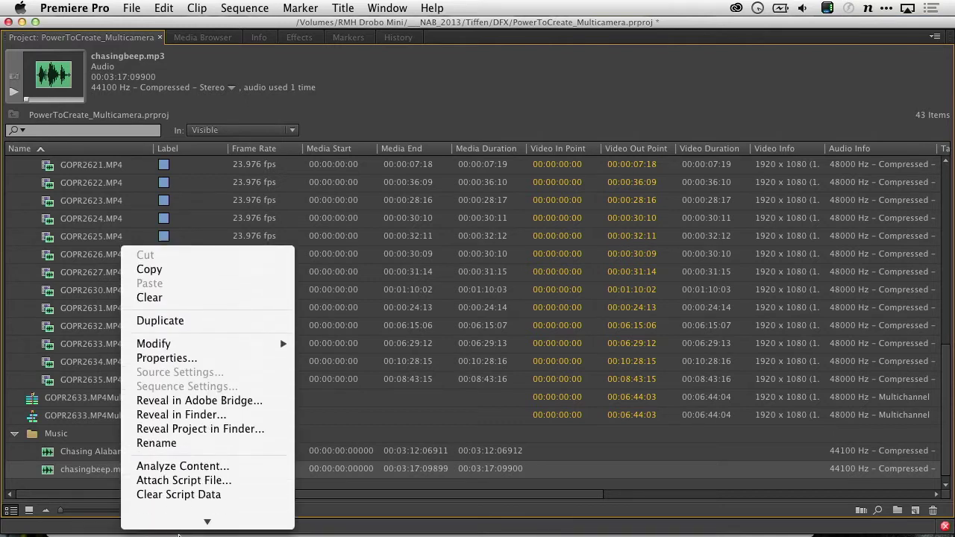
pyautogui.moveTo(223, 373)
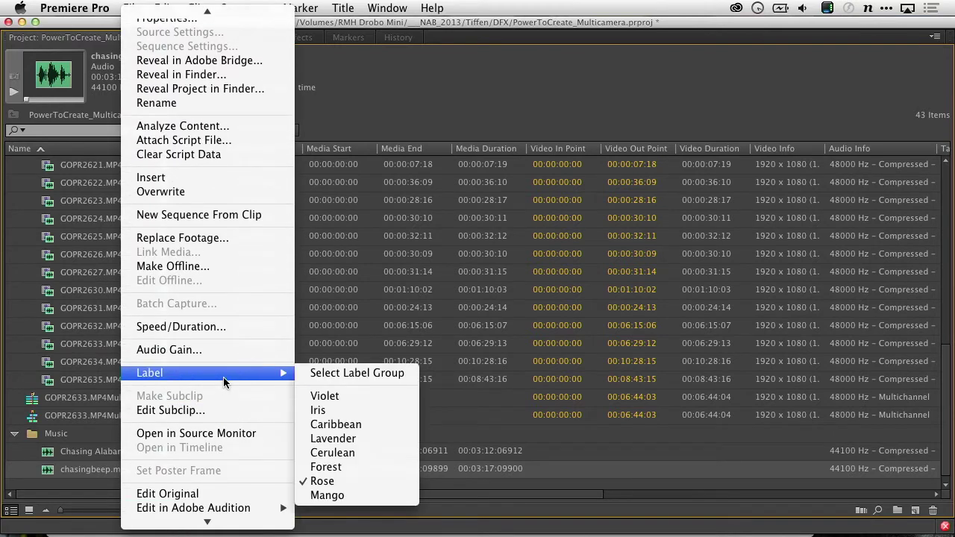
pyautogui.click(321, 375)
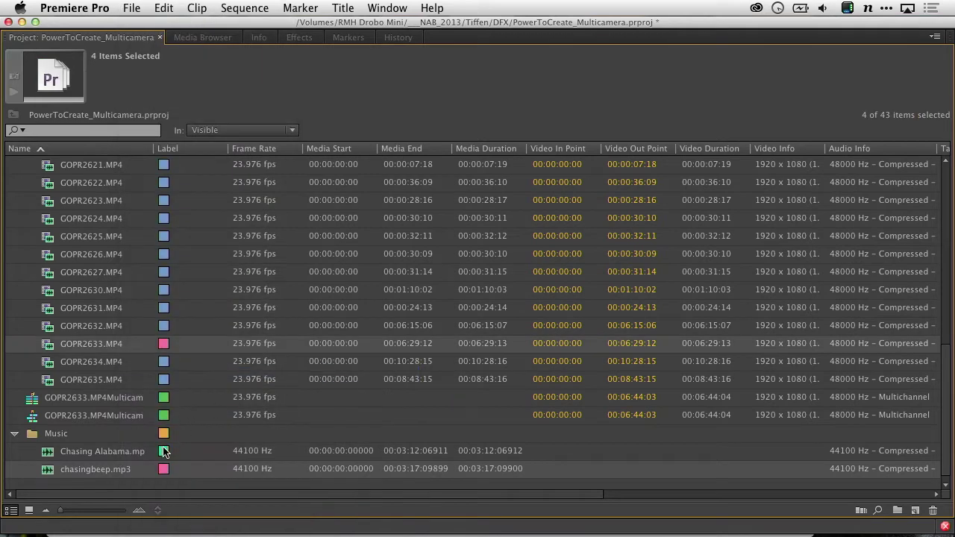
# - Create an audio-synced multi-camera source sequence from the selected clips
pyautogui.rightClick(115, 478)
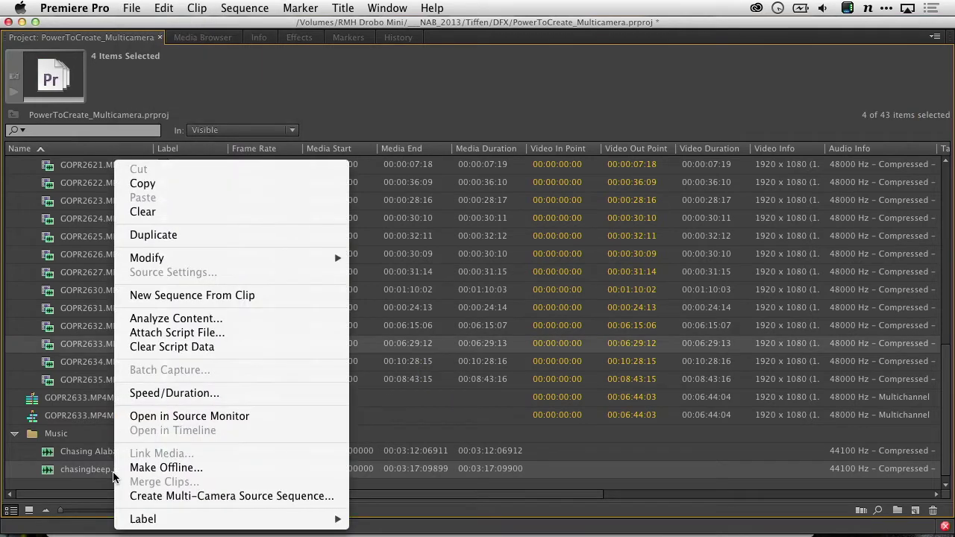
pyautogui.click(154, 497)
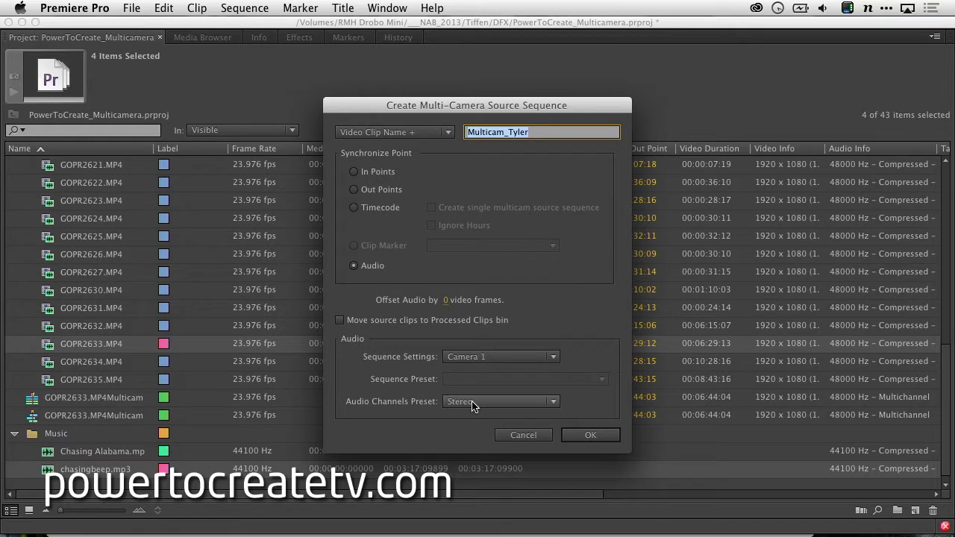
pyautogui.click(590, 435)
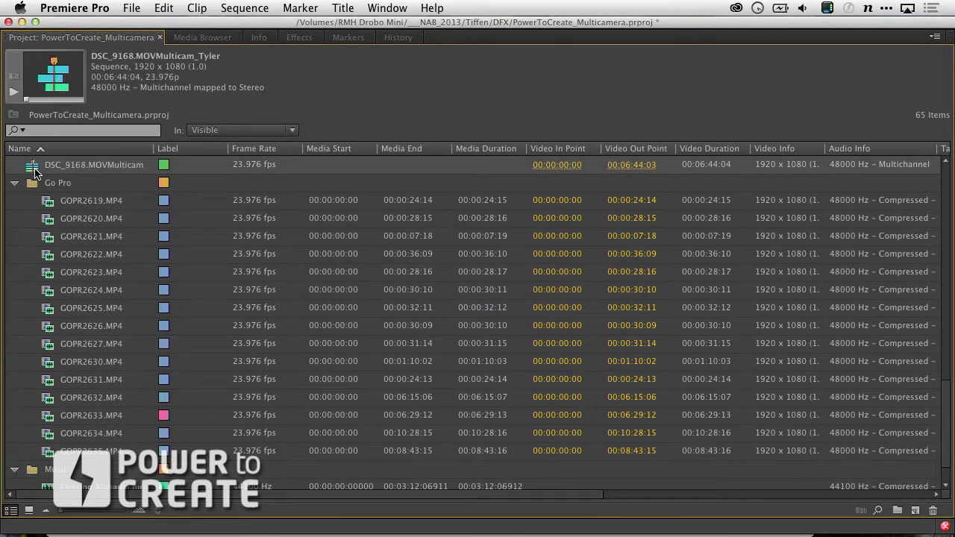
pyautogui.scroll(-2, 877, 447)
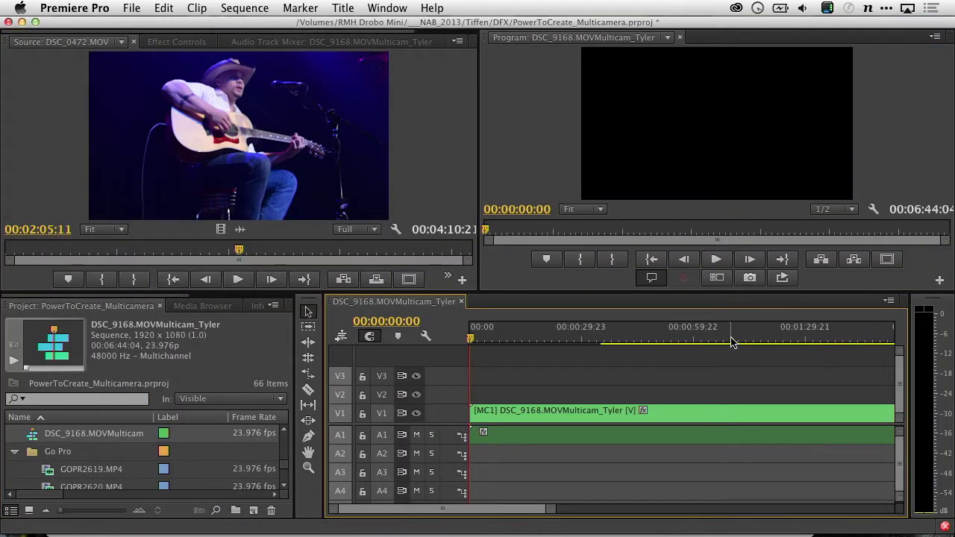
# - Zoom the timeline out and load the V1 multicam clip into the source monitor
pyautogui.click(731, 342)
pyautogui.moveTo(552, 509); pyautogui.dragTo(745, 509)
pyautogui.click(569, 420)
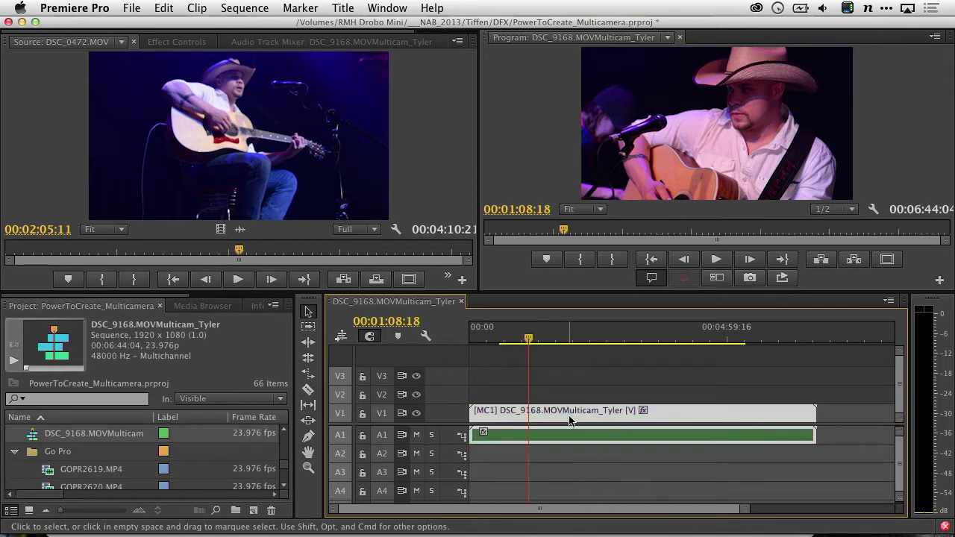
pyautogui.doubleClick(574, 412)
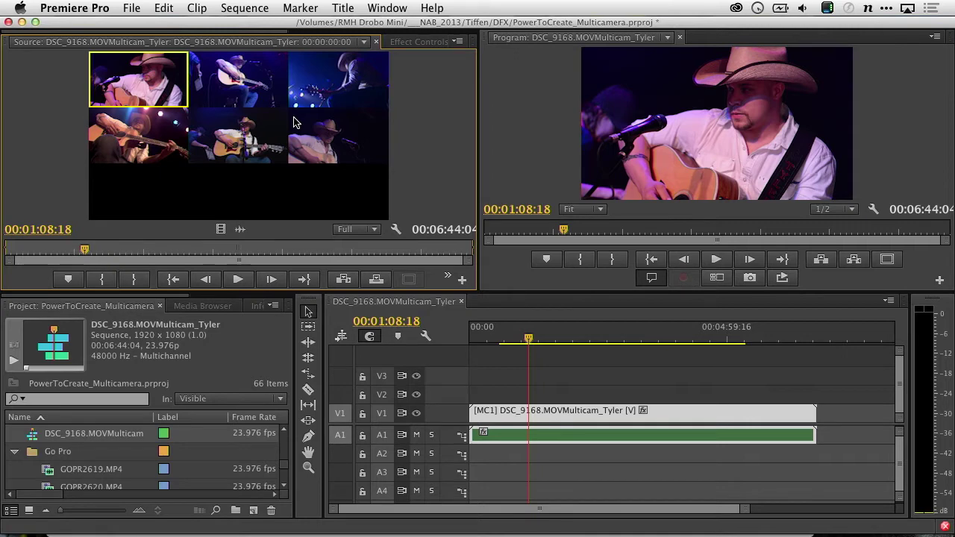
# - Play the sequence from 00:02:37:20, stop, and open the Program monitor's Button Editor
pyautogui.click(606, 339)
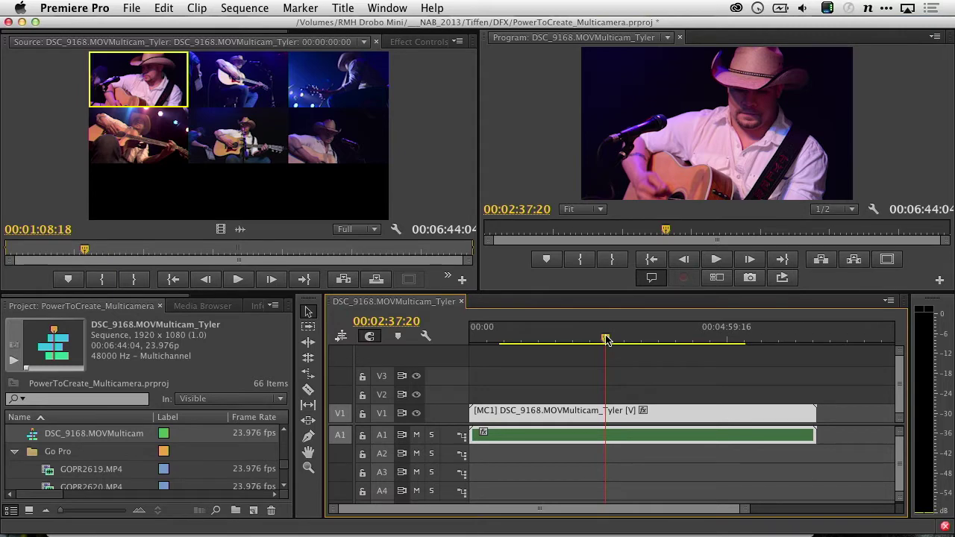
pyautogui.press('space')
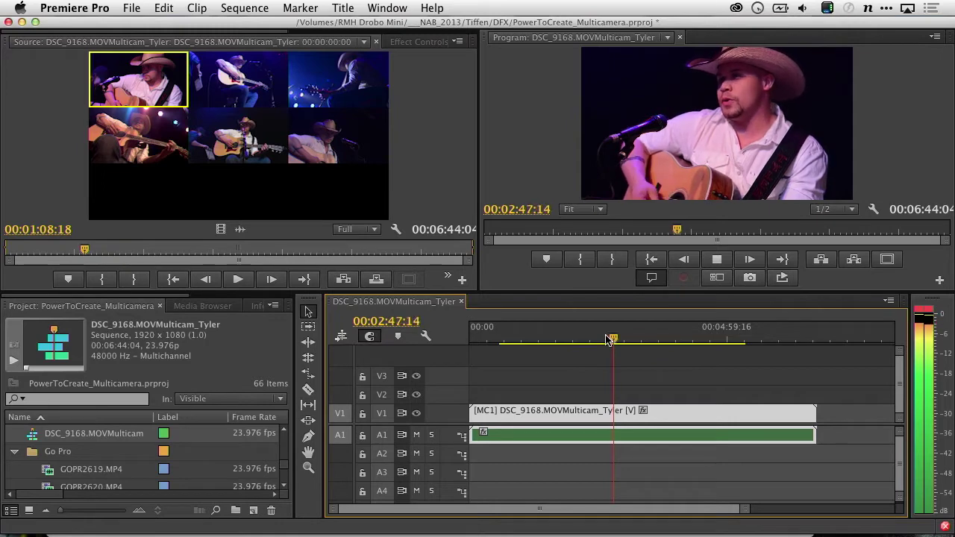
pyautogui.press('space')
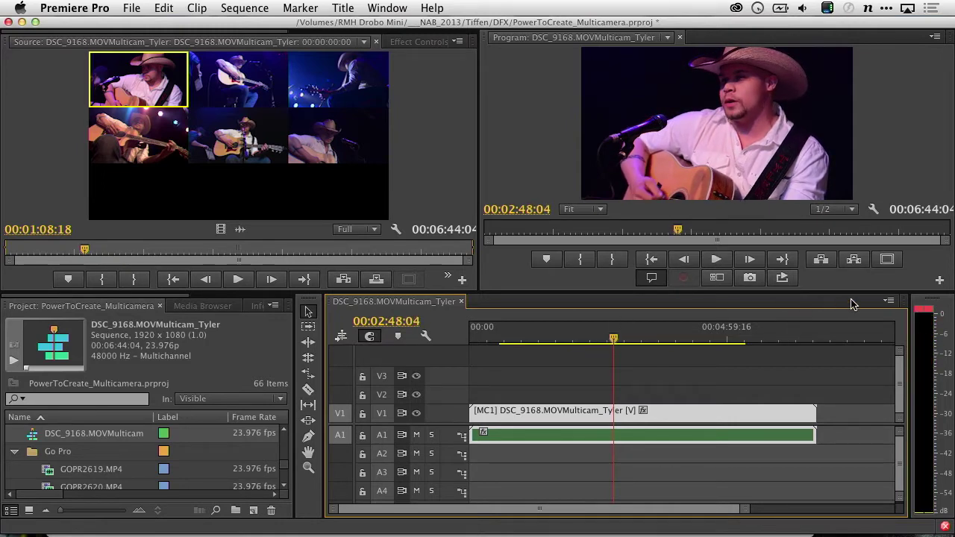
pyautogui.click(940, 282)
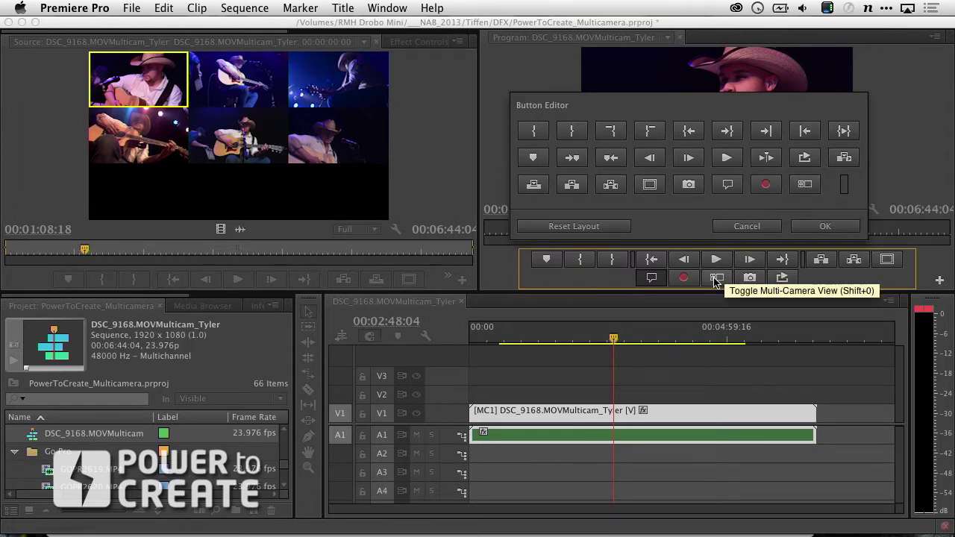
# - Reset the Program monitor buttons and add the Record and Toggle Multi-Camera View buttons
pyautogui.click(614, 228)
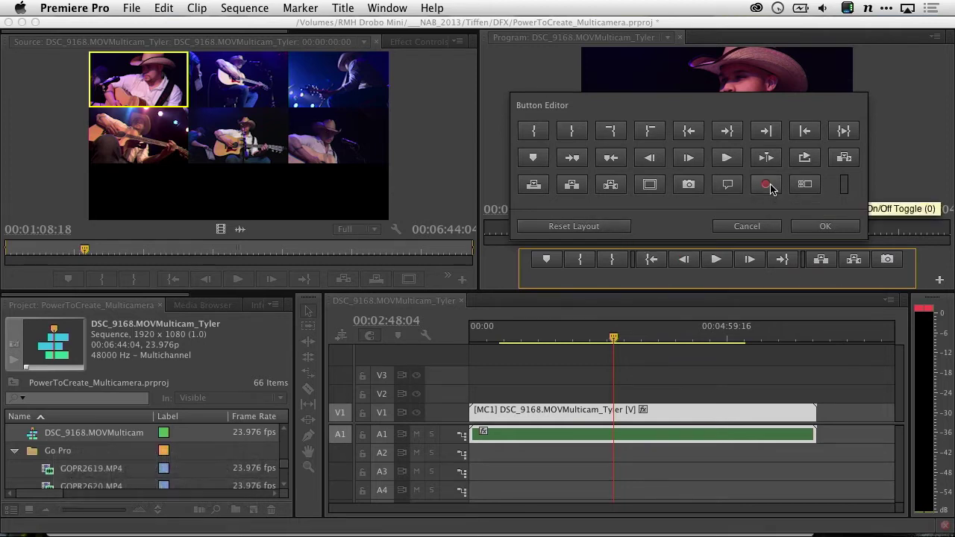
pyautogui.moveTo(759, 188); pyautogui.dragTo(664, 277)
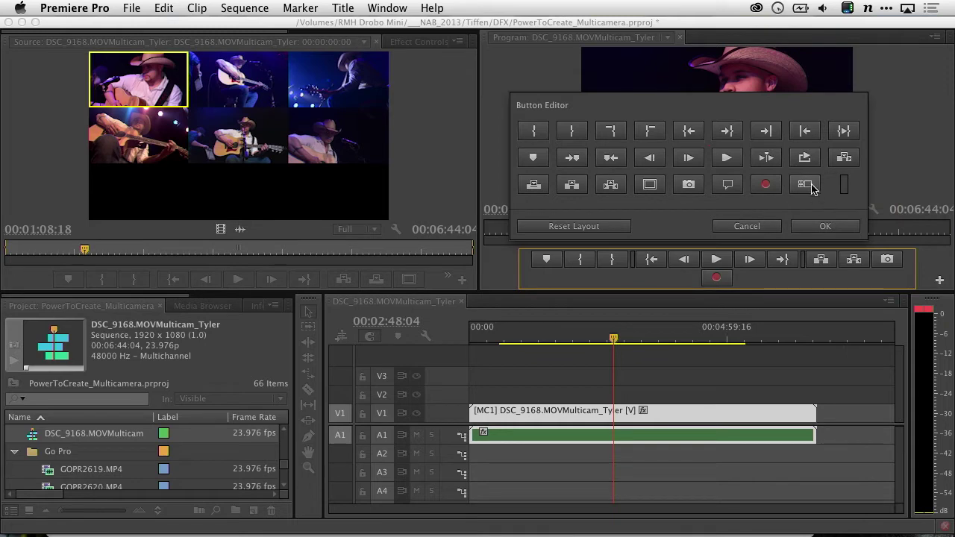
pyautogui.moveTo(812, 188); pyautogui.dragTo(761, 287)
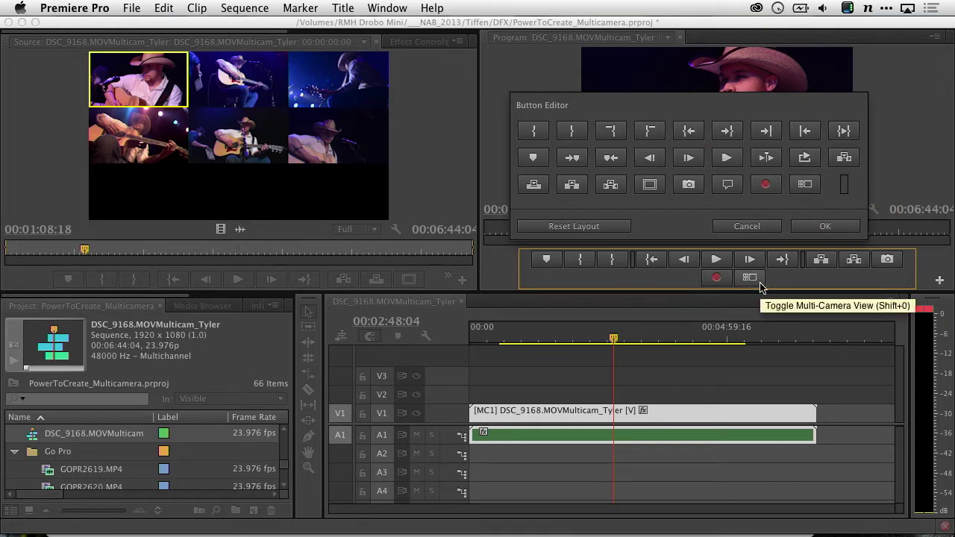
pyautogui.click(827, 227)
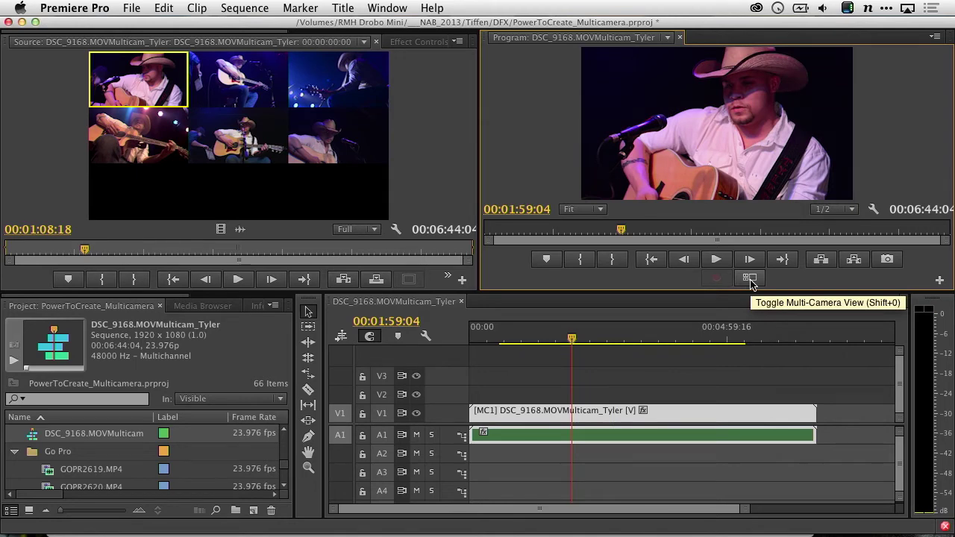
pyautogui.click(84, 8)
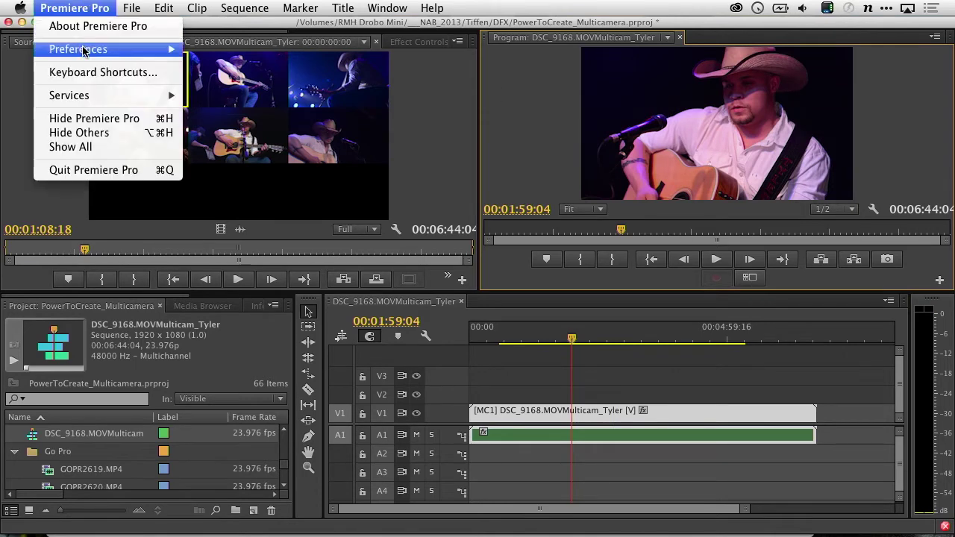
# - In Keyboard Shortcuts, search 'camer' and set Cut to Camera 1–4 to keys 1–4
pyautogui.click(84, 73)
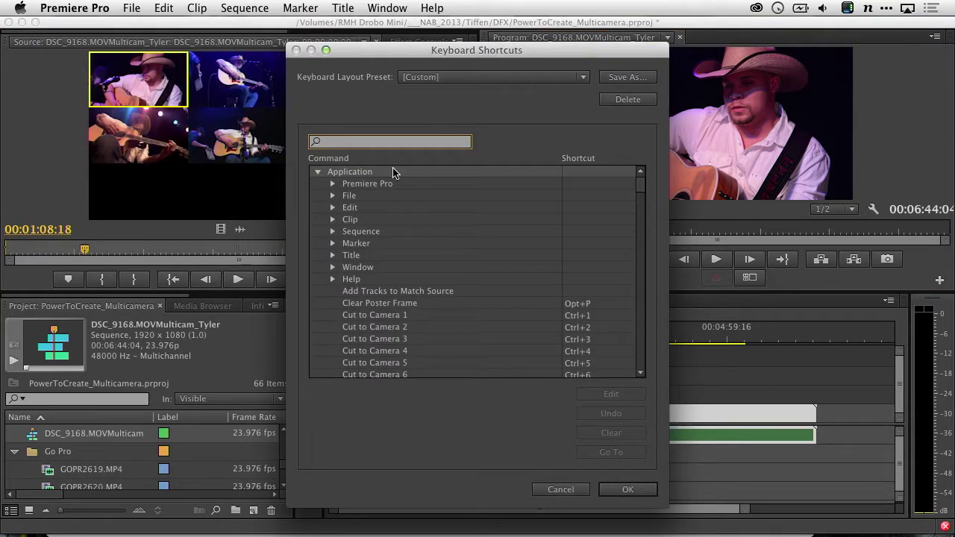
pyautogui.write('camera')
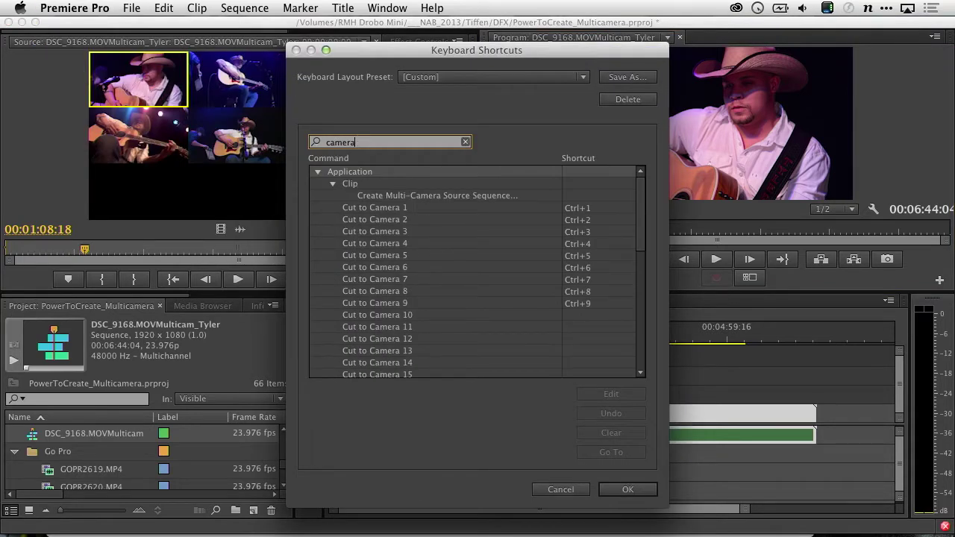
pyautogui.click(587, 212)
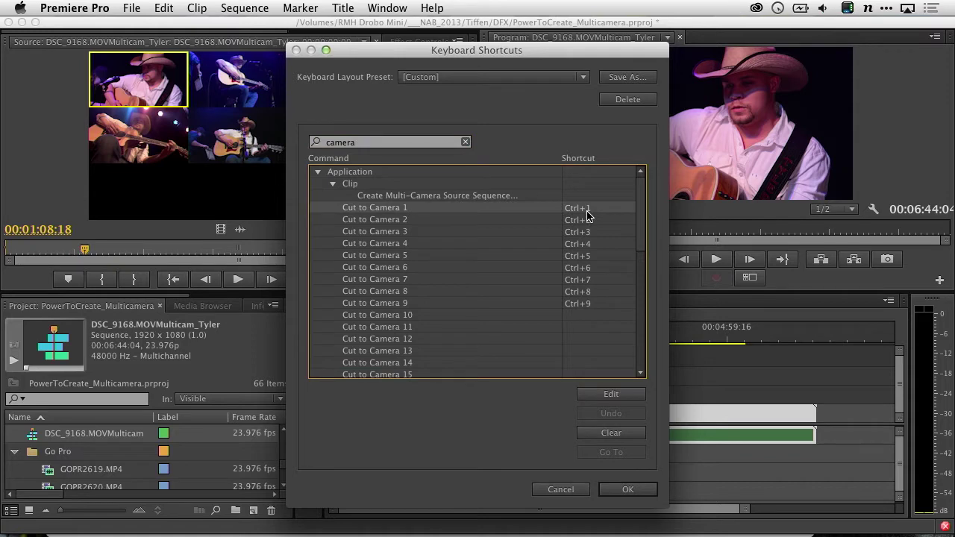
pyautogui.click(587, 212)
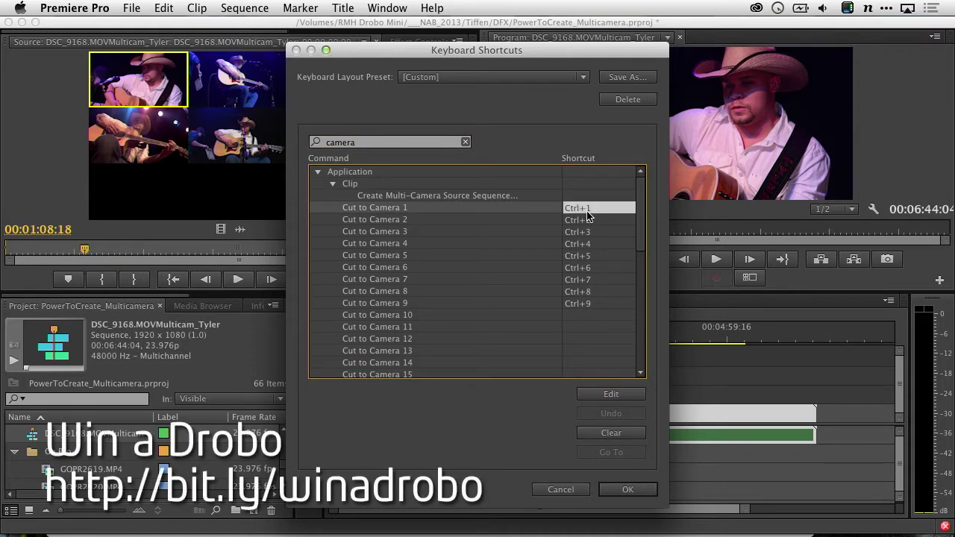
pyautogui.press('1')
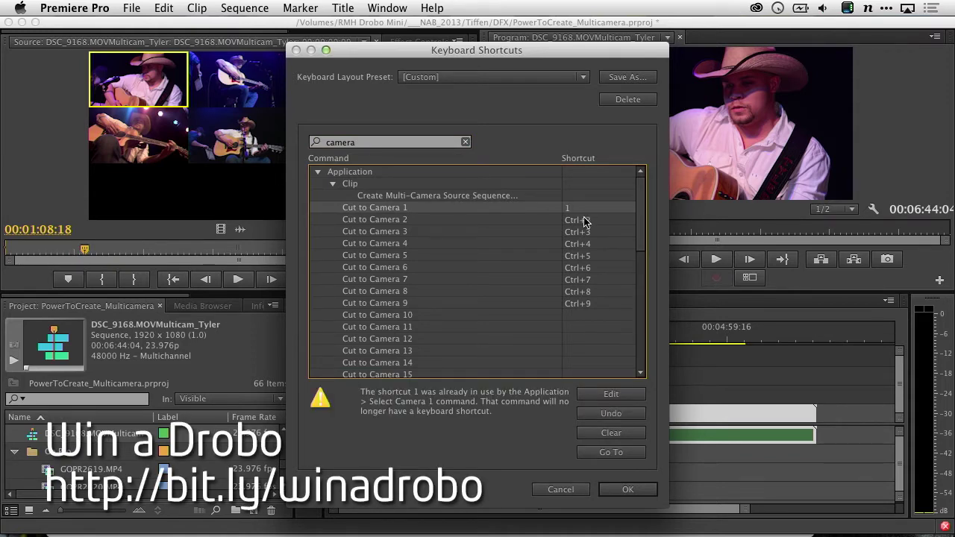
pyautogui.click(586, 221)
pyautogui.press('2')
pyautogui.click(574, 233)
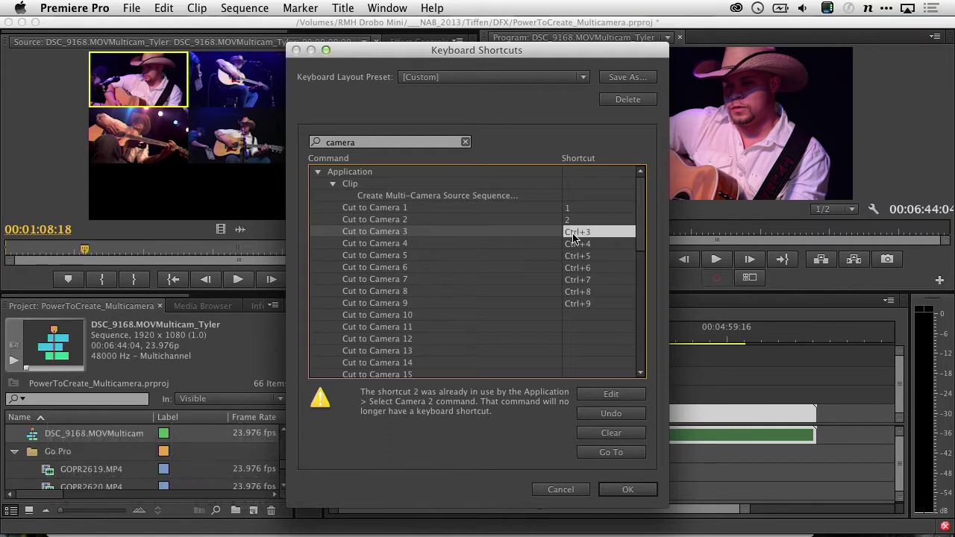
pyautogui.press('3')
pyautogui.click(573, 244)
pyautogui.press('4')
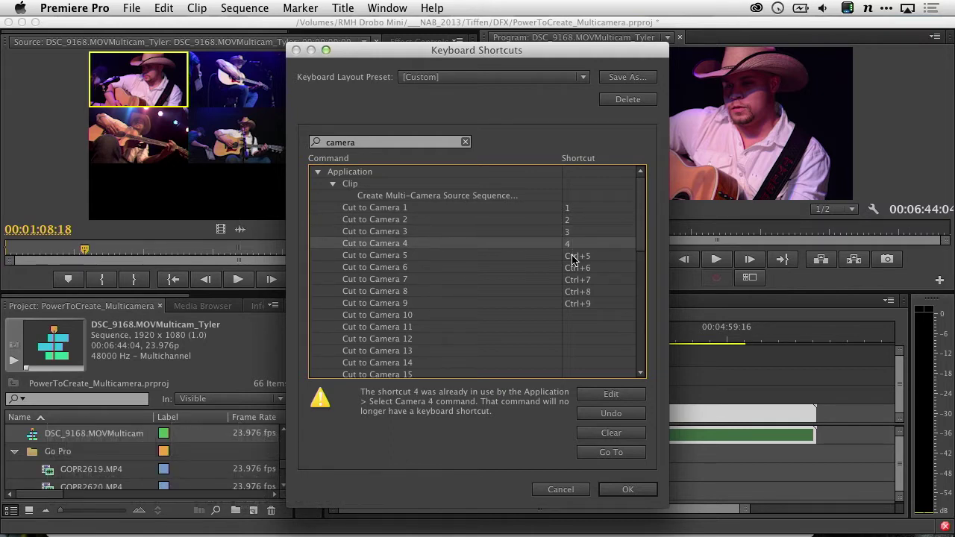
# - Set Cut to Camera 5–9 to keys 5–9, save, and shrink the source monitor
pyautogui.click(573, 257)
pyautogui.press('5')
pyautogui.click(573, 268)
pyautogui.press('6')
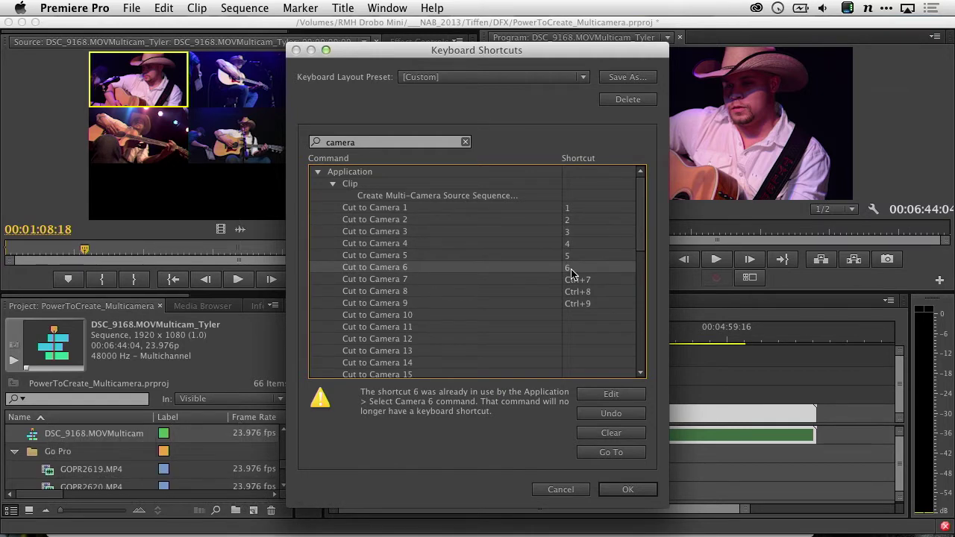
pyautogui.click(573, 282)
pyautogui.press('7')
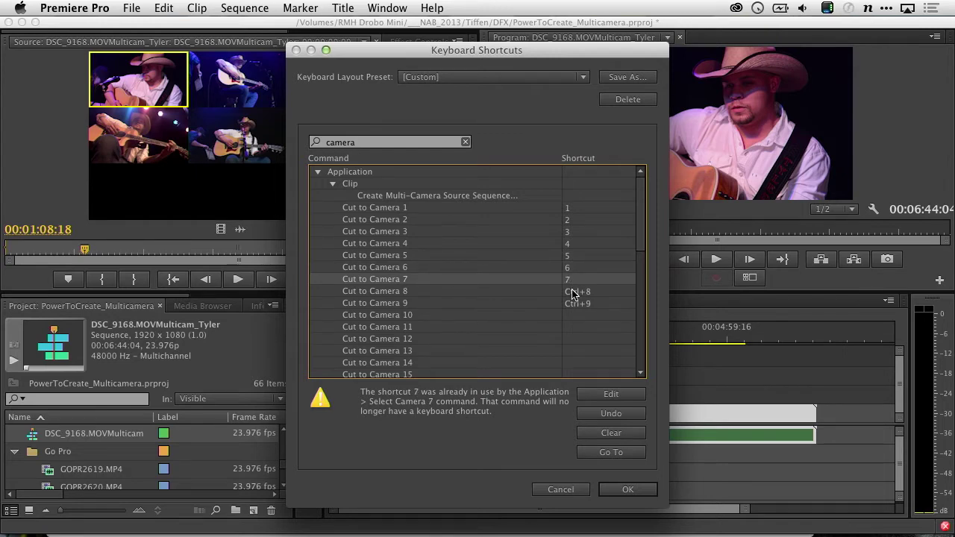
pyautogui.click(572, 293)
pyautogui.press('8')
pyautogui.click(571, 305)
pyautogui.press('9')
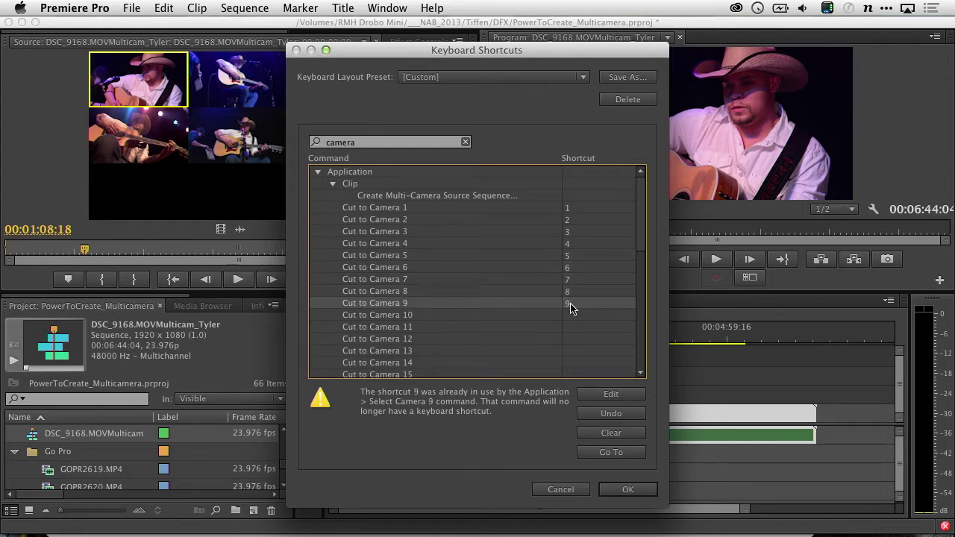
pyautogui.click(629, 490)
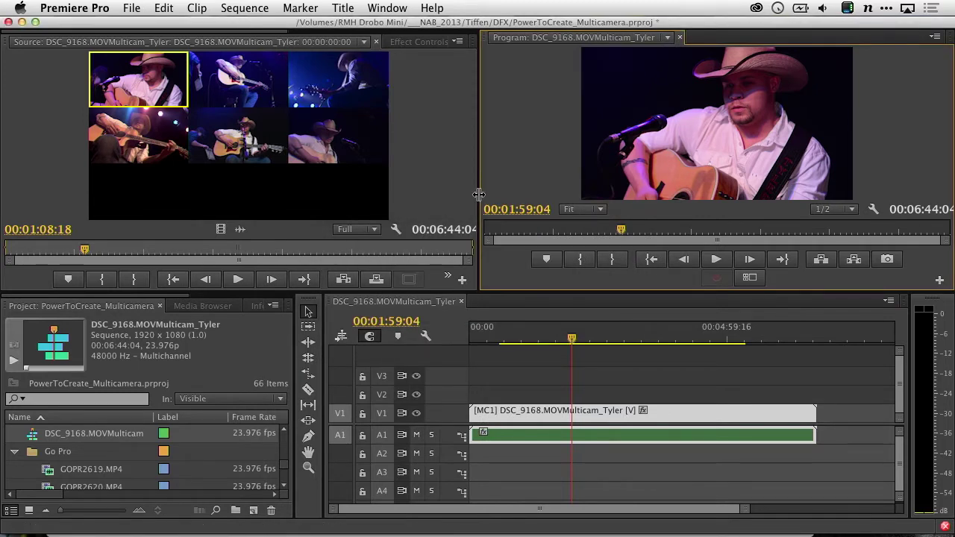
pyautogui.moveTo(478, 194); pyautogui.dragTo(2, 160)
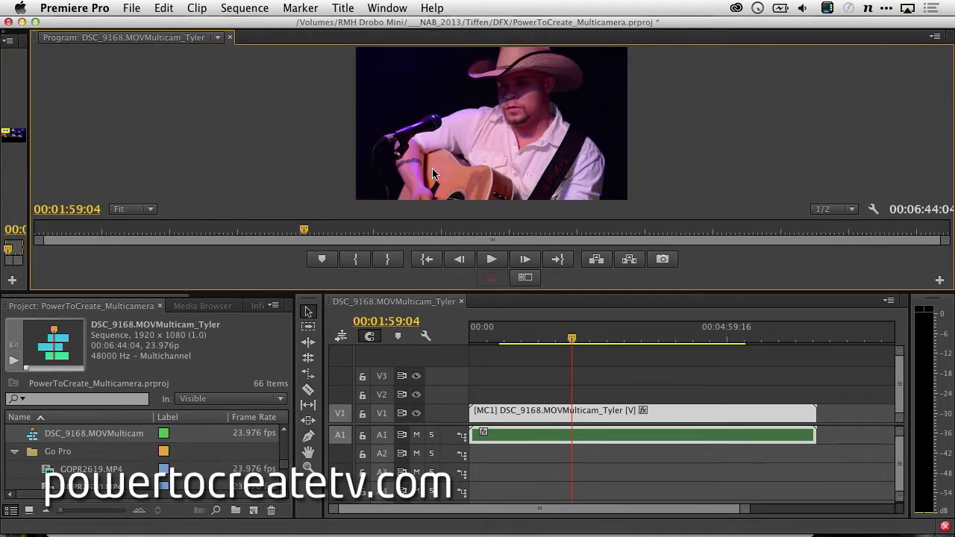
# - Switch the Program monitor to multi-camera view, enlarge it, and scrub back to 00:01:31:01
pyautogui.click(523, 277)
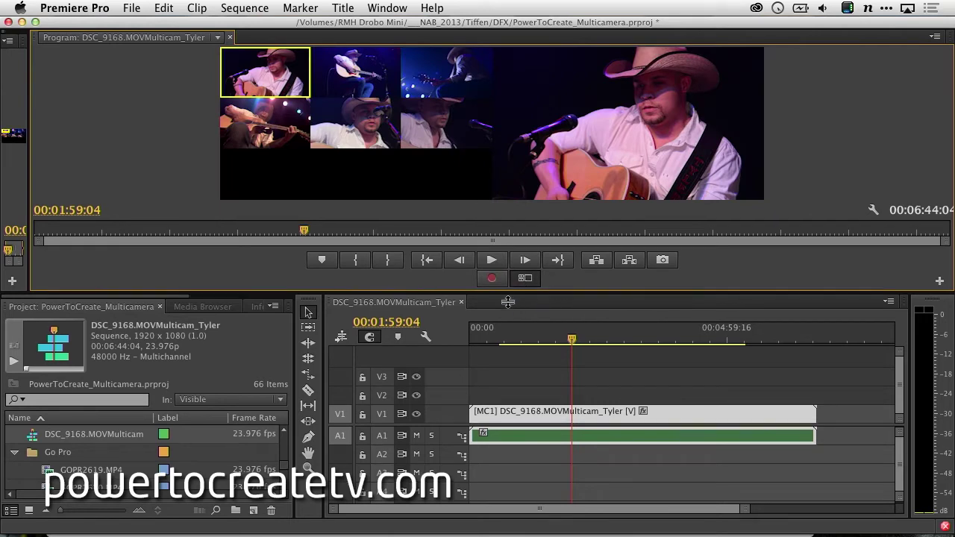
pyautogui.moveTo(508, 291); pyautogui.dragTo(498, 335)
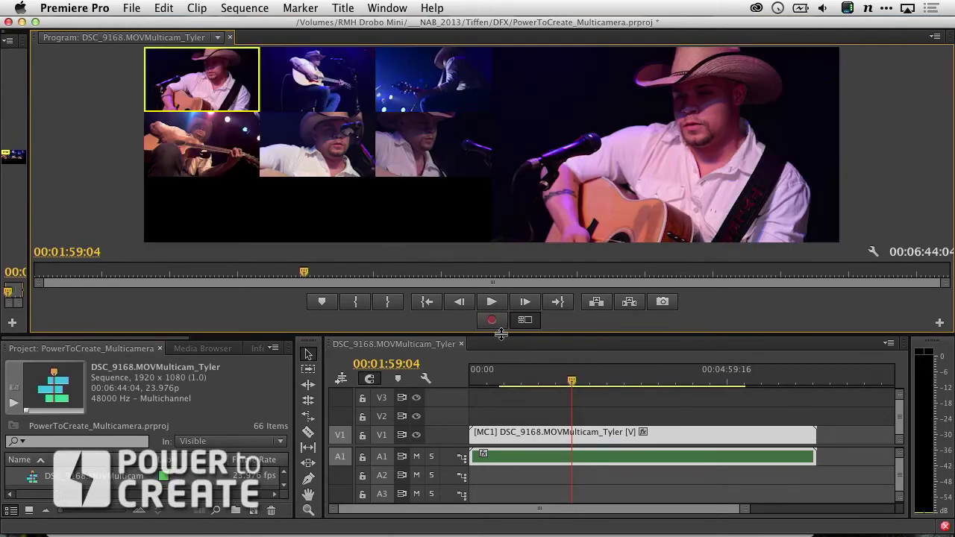
pyautogui.moveTo(535, 377)
pyautogui.mouseDown()
pyautogui.moveTo(512, 379)
pyautogui.moveTo(547, 383)
pyautogui.mouseUp()
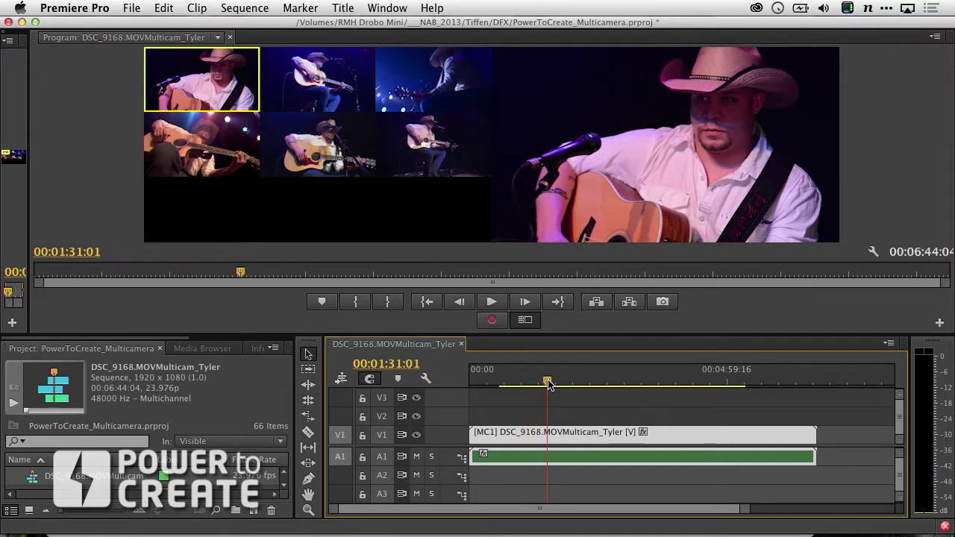
# - Raise the volume and audition camera 4, the bottom-middle angle, and camera 1
pyautogui.press('XF86AudioRaiseVolume')
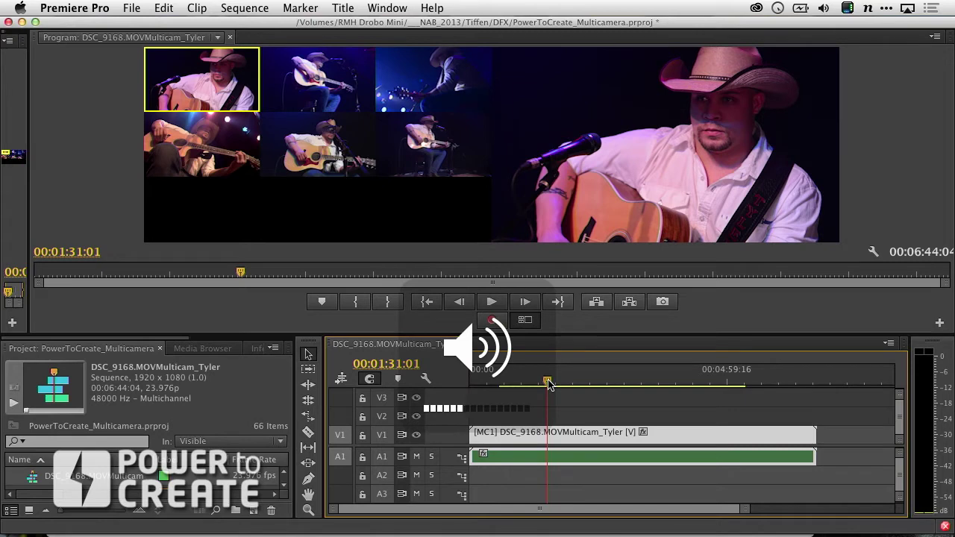
pyautogui.click(216, 155)
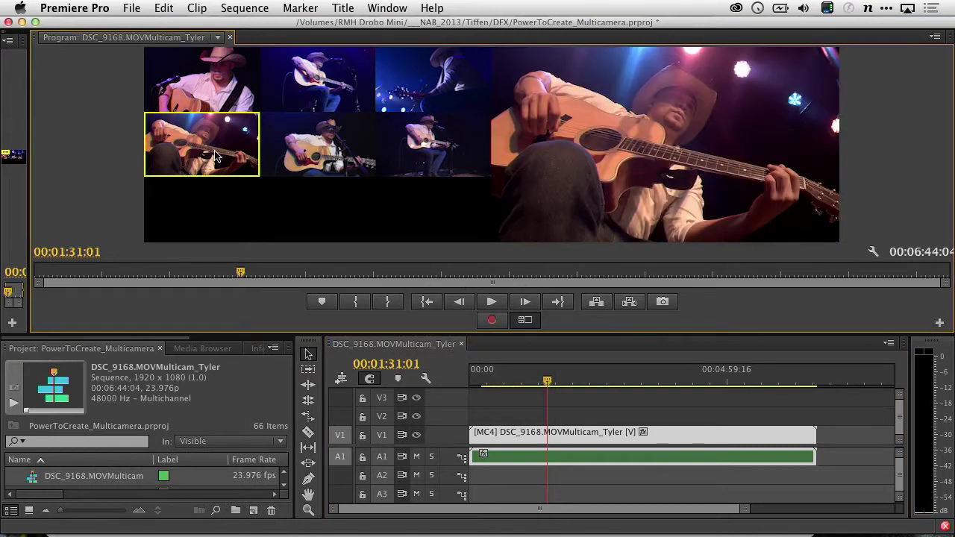
pyautogui.click(314, 155)
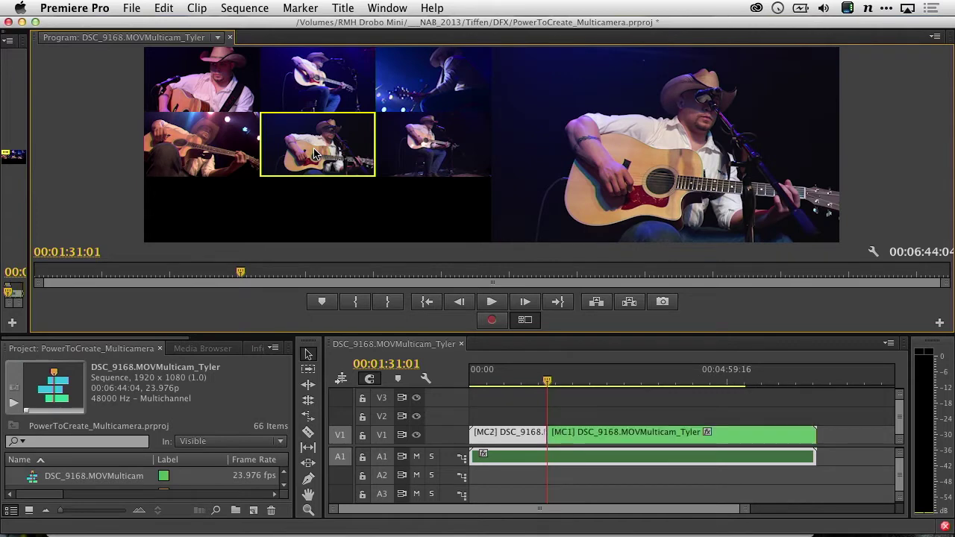
pyautogui.press('1')
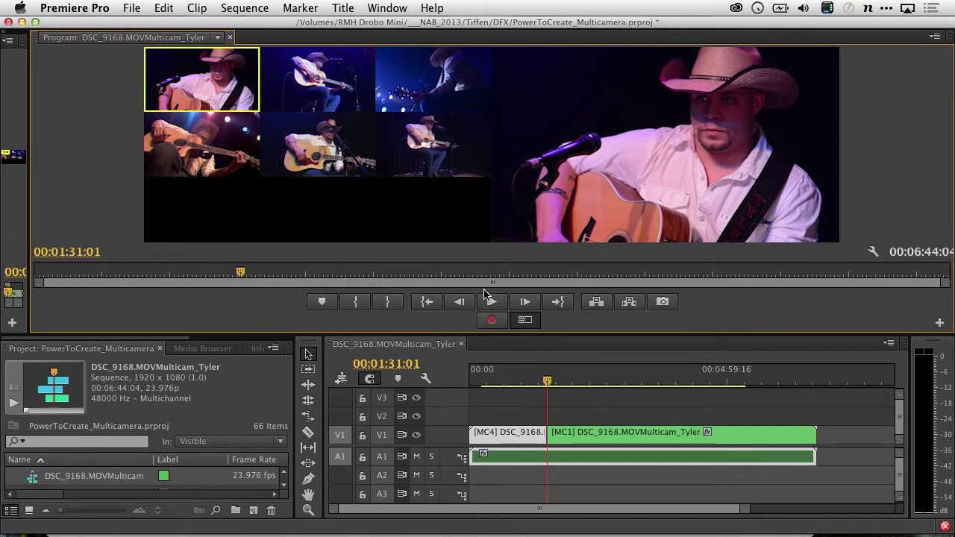
# - Switch to camera 5, return to 00:01:19:19, arm live-cut recording and start playback
pyautogui.press('5')
pyautogui.click(539, 383)
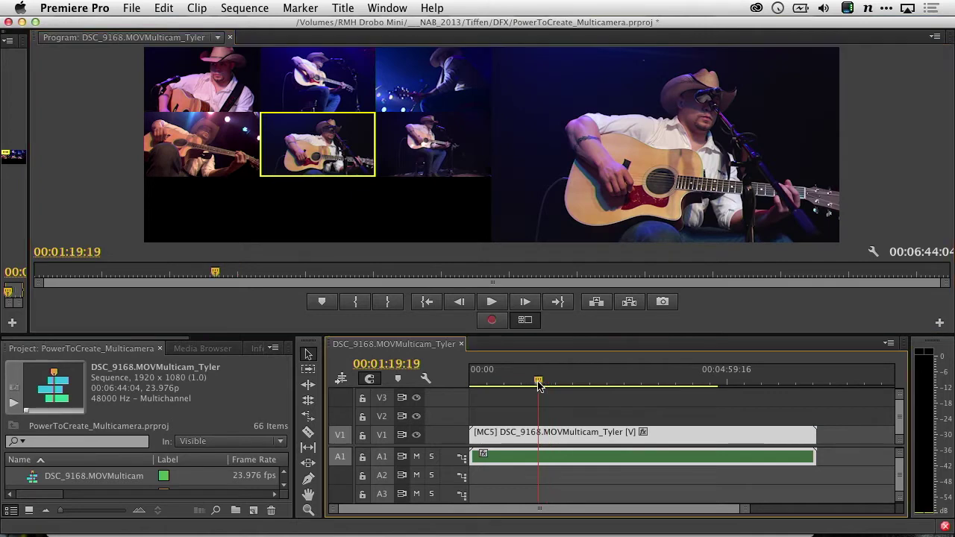
pyautogui.click(494, 325)
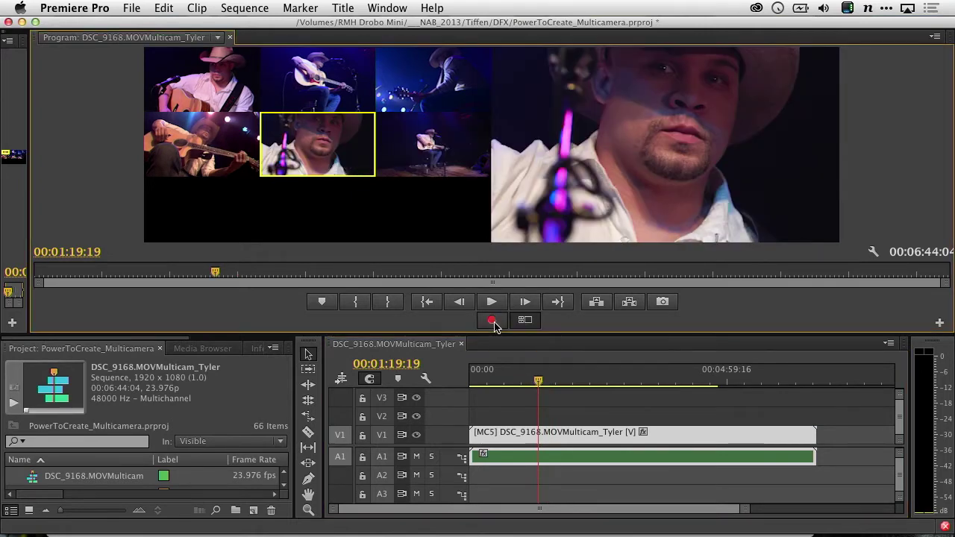
pyautogui.click(492, 302)
pyautogui.click(232, 89)
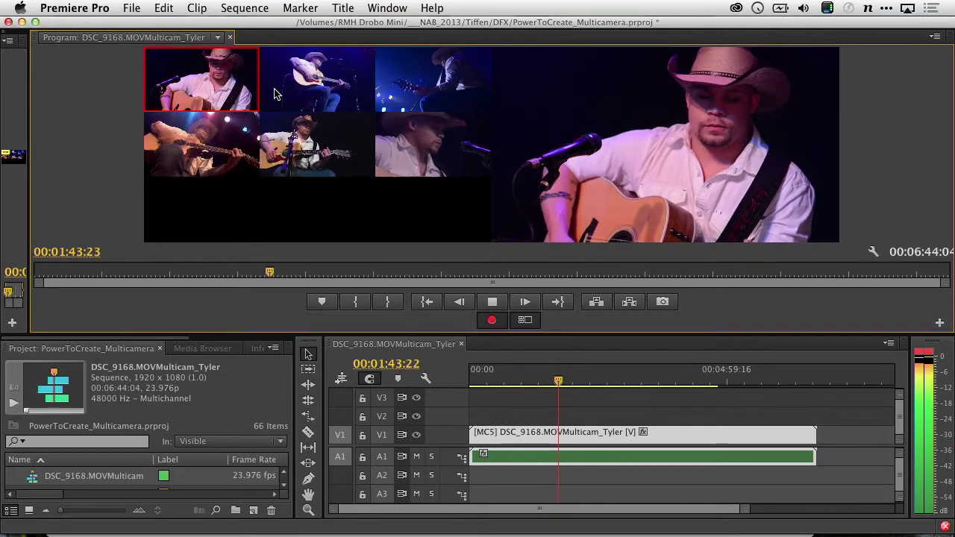
# - Live-cut through cameras 2, 4, 6, 1, 2, 5, 3, 5, 1 and 2, then stop playback
pyautogui.click(273, 93)
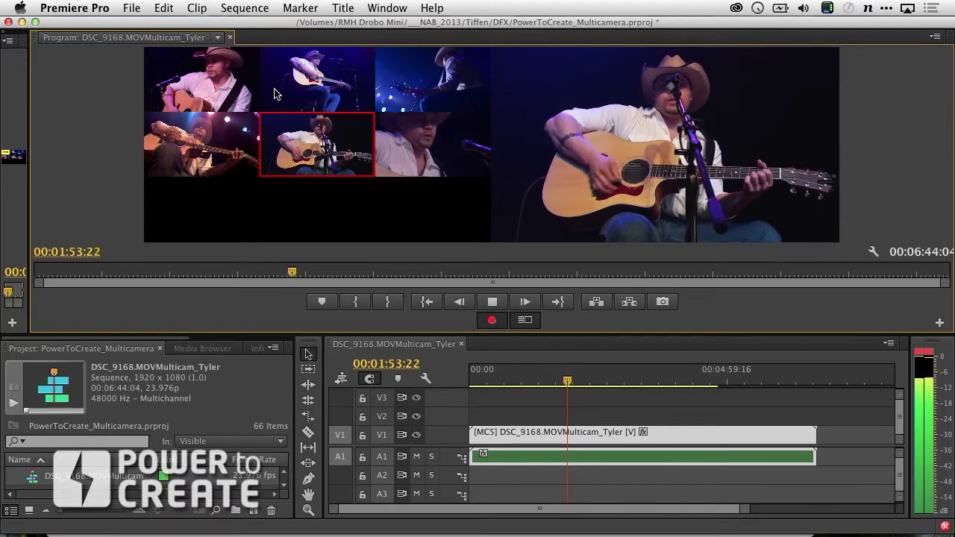
pyautogui.press('4')
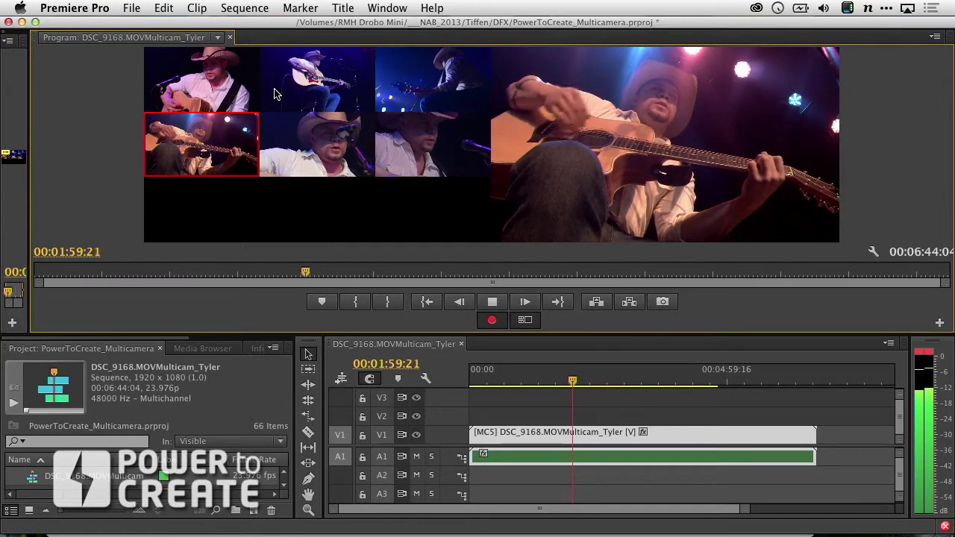
pyautogui.press('6')
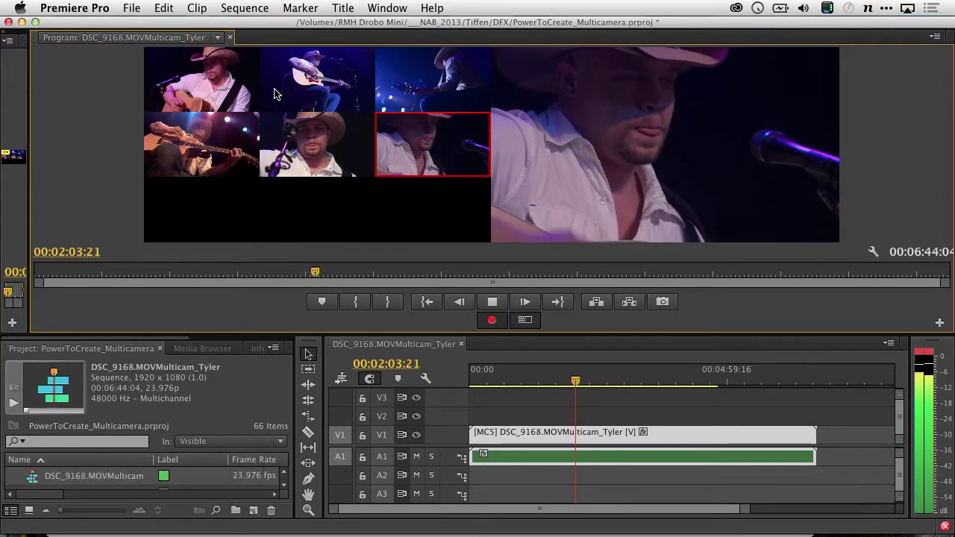
pyautogui.press('1')
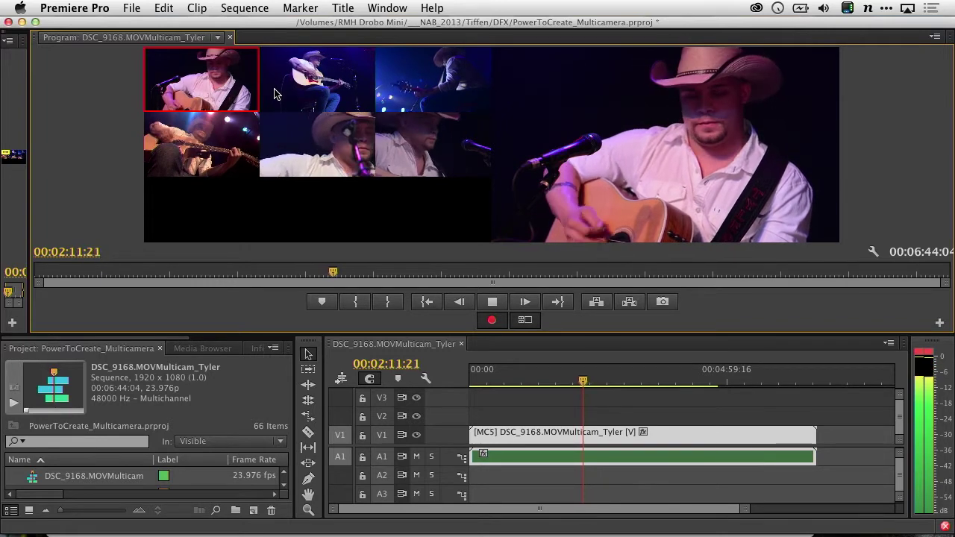
pyautogui.click(274, 93)
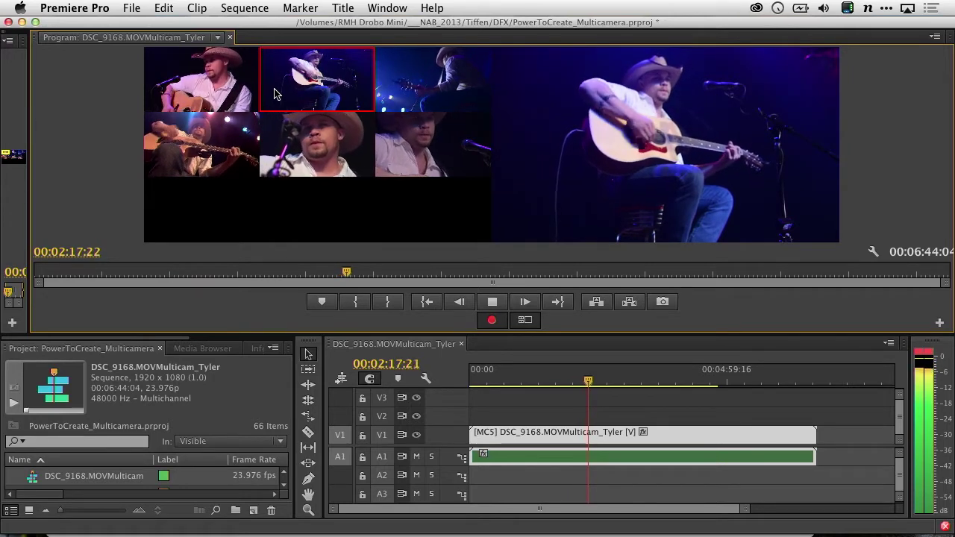
pyautogui.press('5')
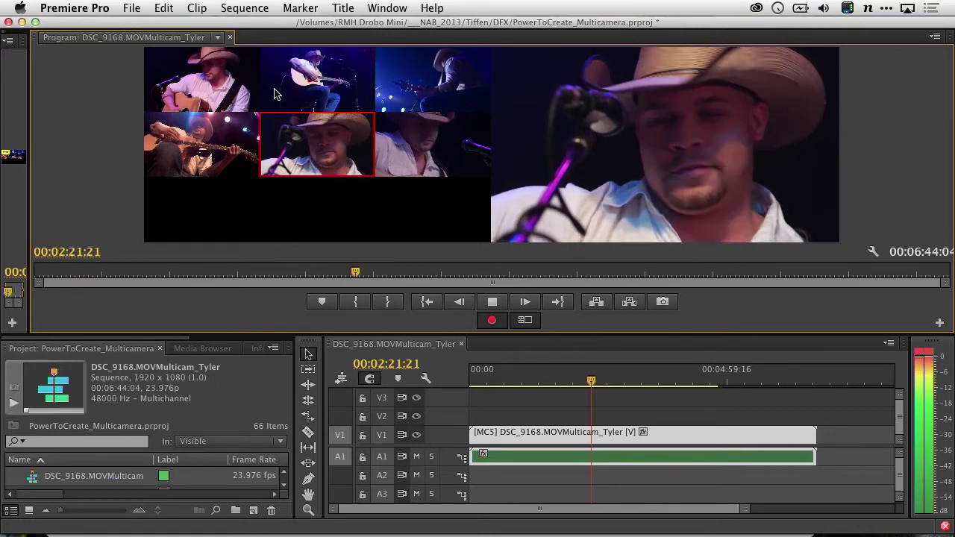
pyautogui.press('3')
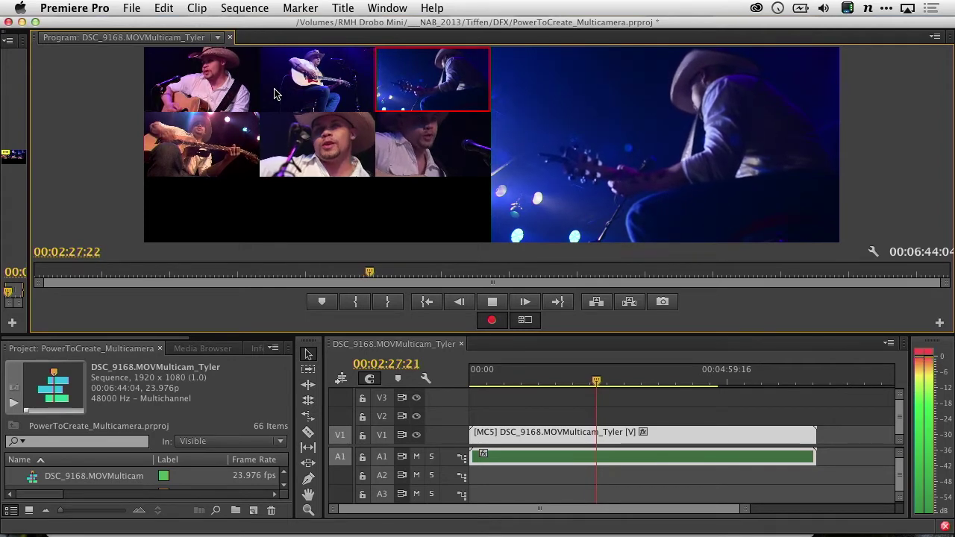
pyautogui.press('5')
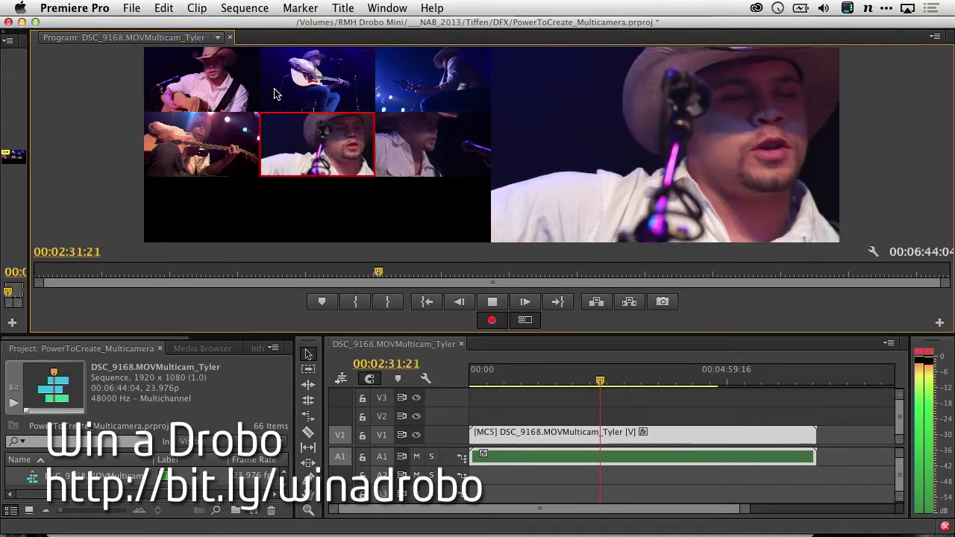
pyautogui.press('1')
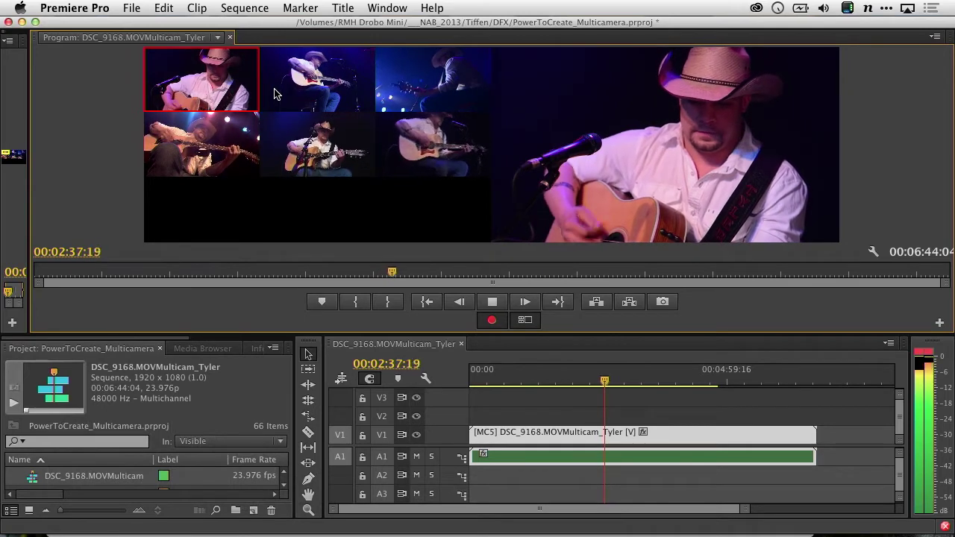
pyautogui.click(274, 93)
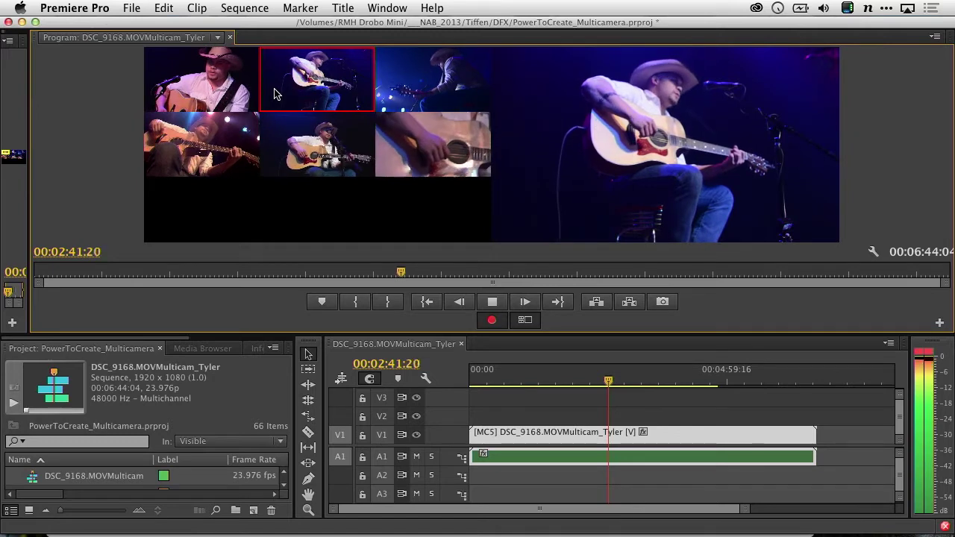
pyautogui.press('space')
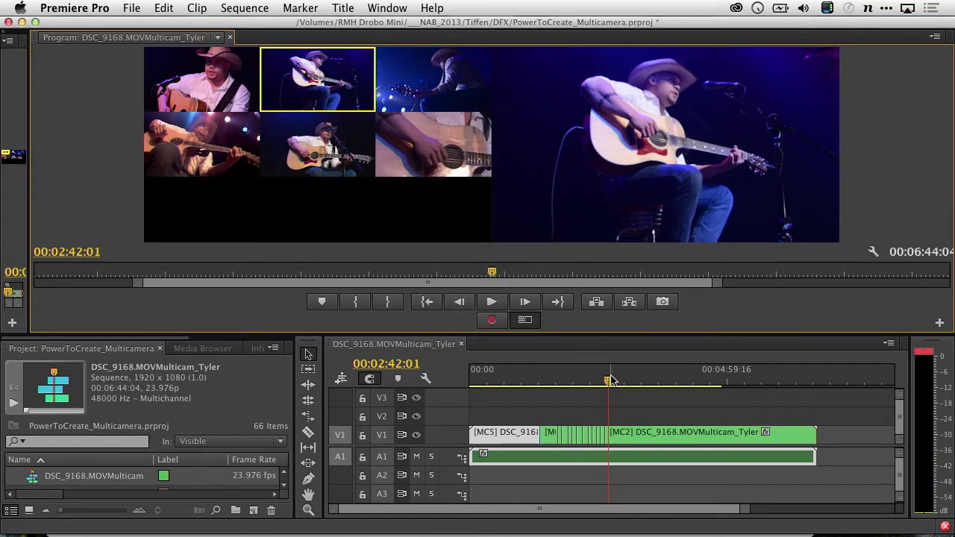
# - Zoom the timeline in, replay from 00:01:43:20, and cut to camera 5 during playback
pyautogui.moveTo(610, 381); pyautogui.dragTo(590, 380)
pyautogui.press('=')
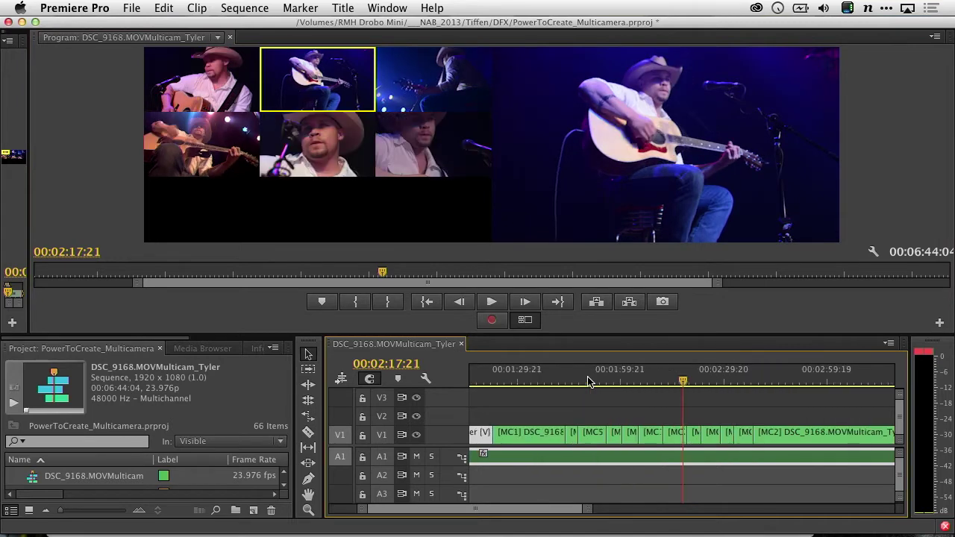
pyautogui.click(587, 382)
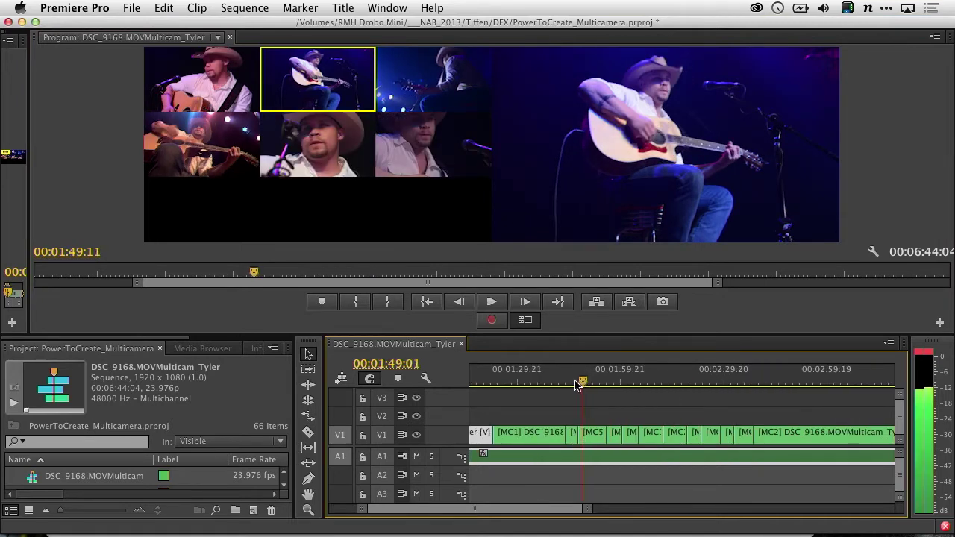
pyautogui.moveTo(578, 384); pyautogui.dragTo(565, 383)
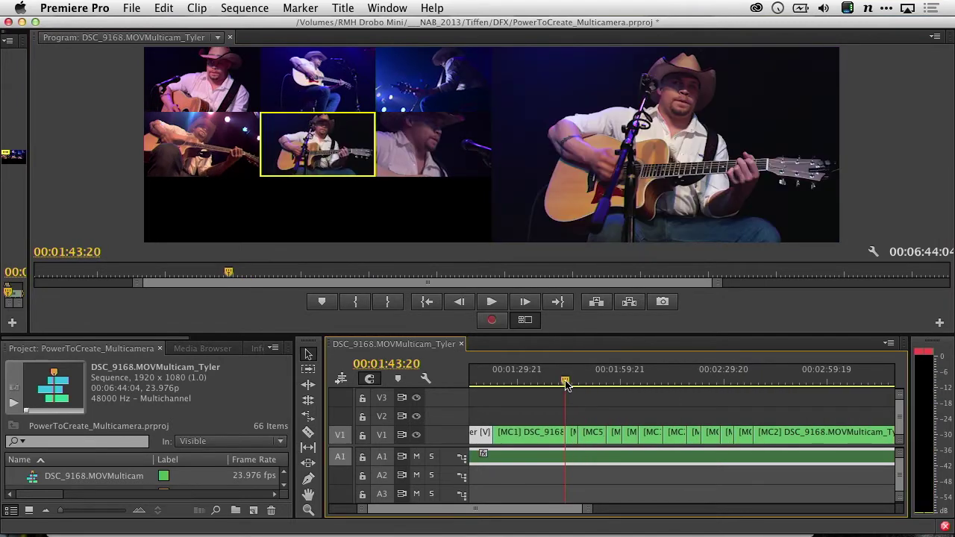
pyautogui.press('space')
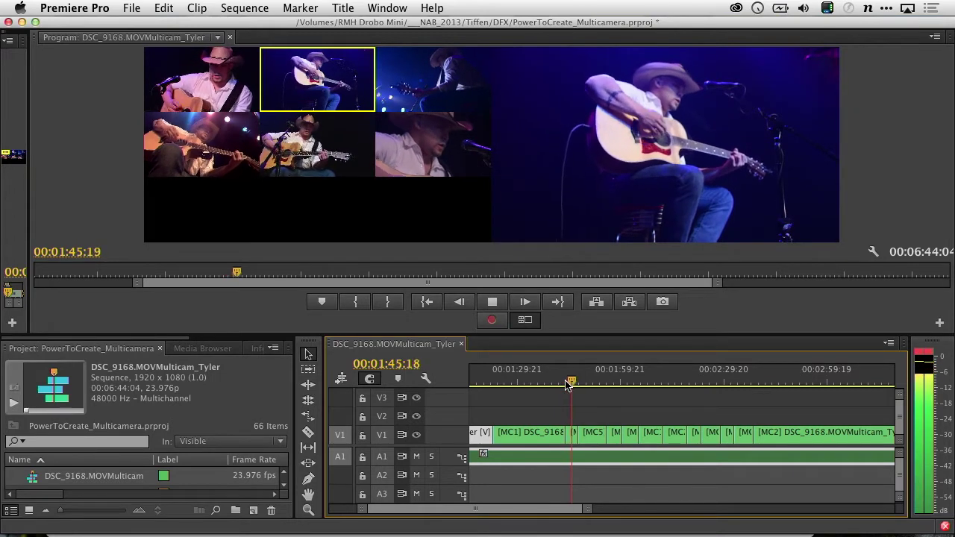
pyautogui.press('5')
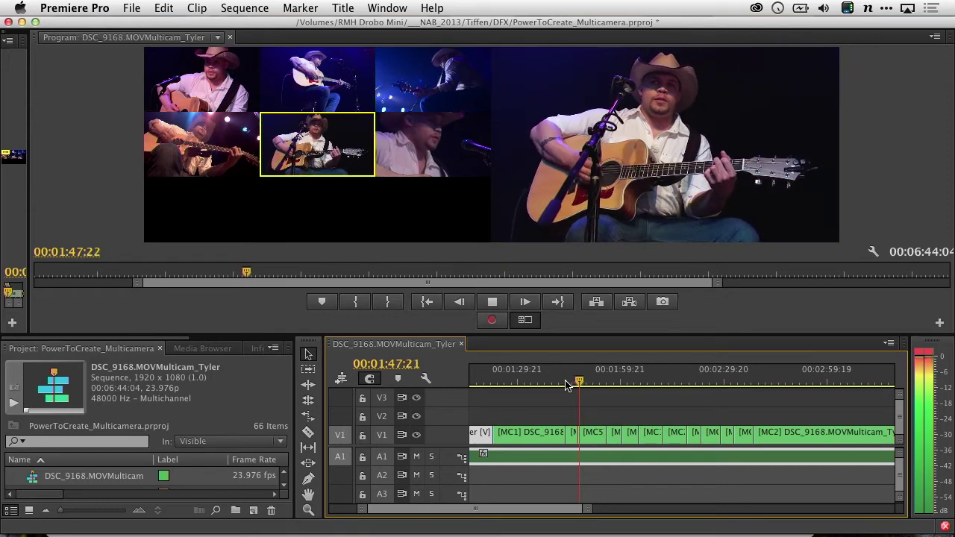
pyautogui.press('space')
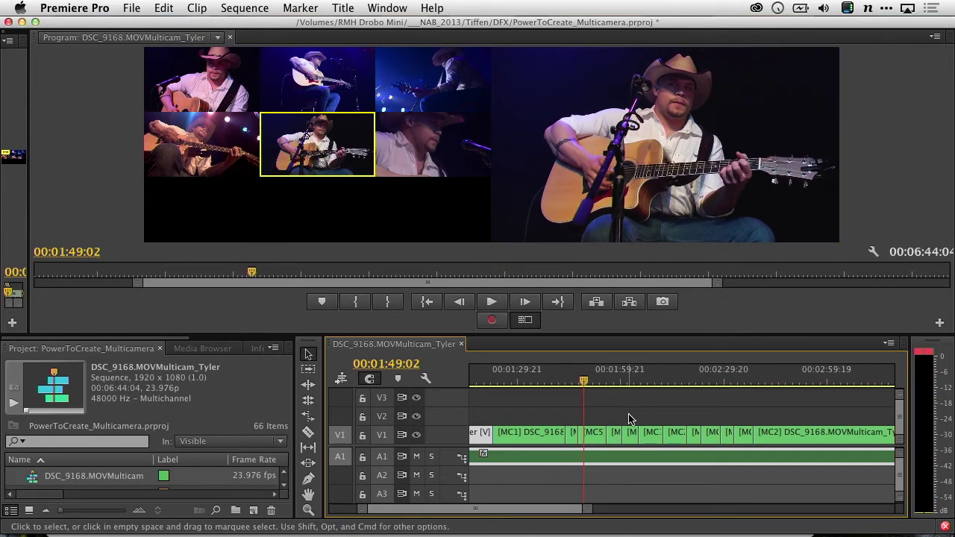
pyautogui.press('=')
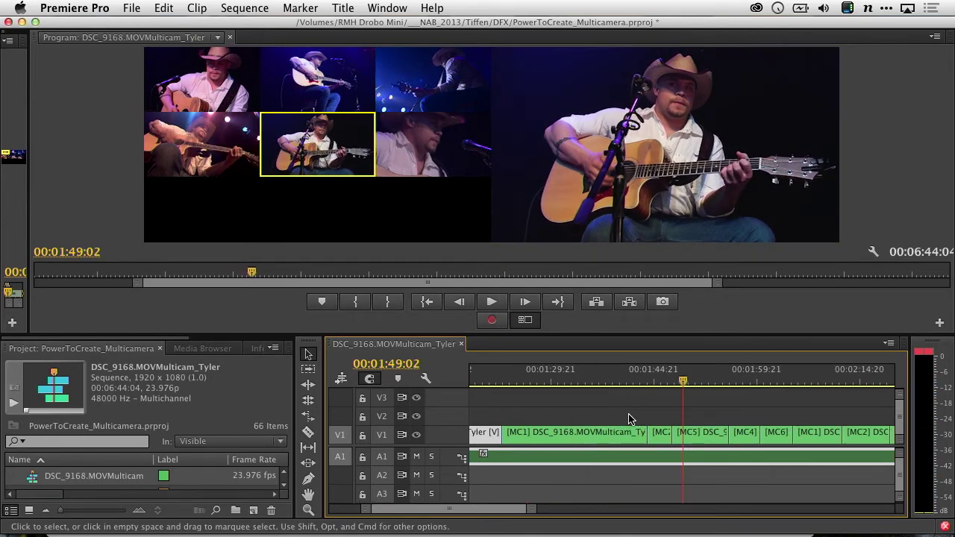
# - With the Rolling Edit tool, roll the MC5/MC4 cut earlier and preview around 2:15
pyautogui.click(307, 403)
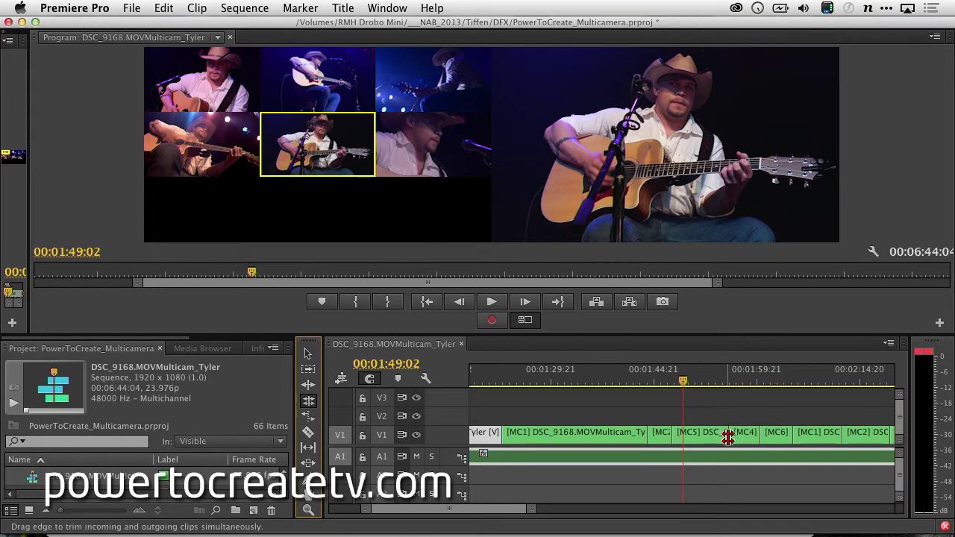
pyautogui.moveTo(727, 436)
pyautogui.mouseDown()
pyautogui.moveTo(706, 435)
pyautogui.moveTo(717, 438)
pyautogui.mouseUp()
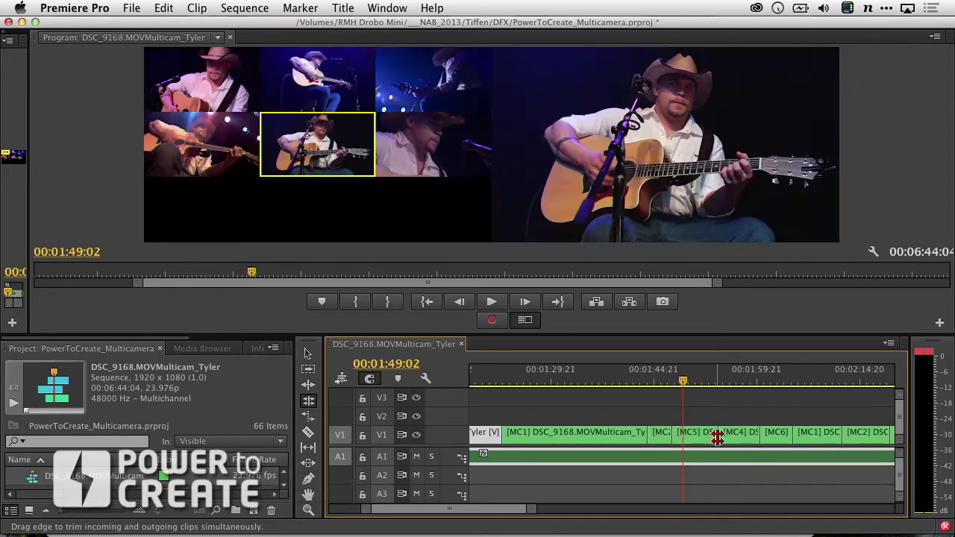
pyautogui.click(744, 380)
pyautogui.moveTo(751, 380); pyautogui.dragTo(863, 382)
pyautogui.press('space')
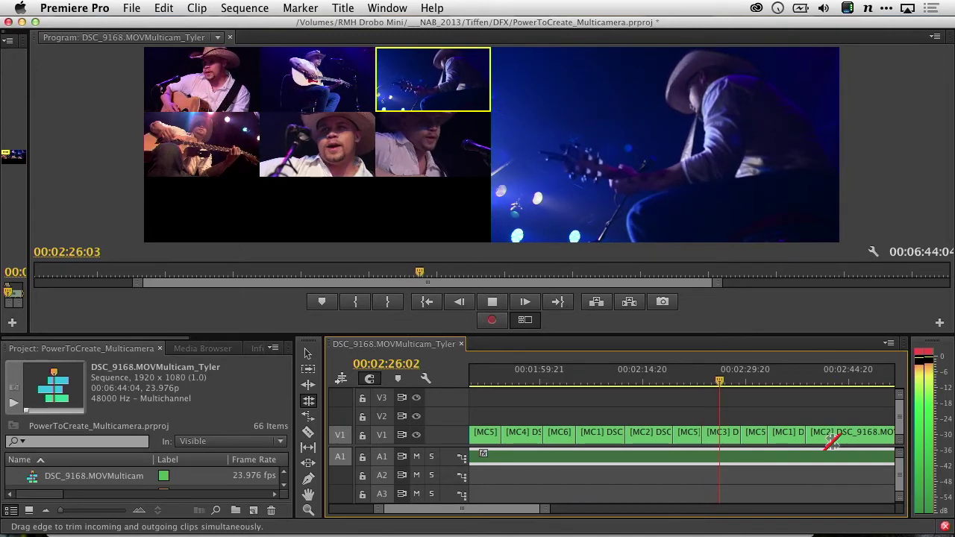
pyautogui.press('space')
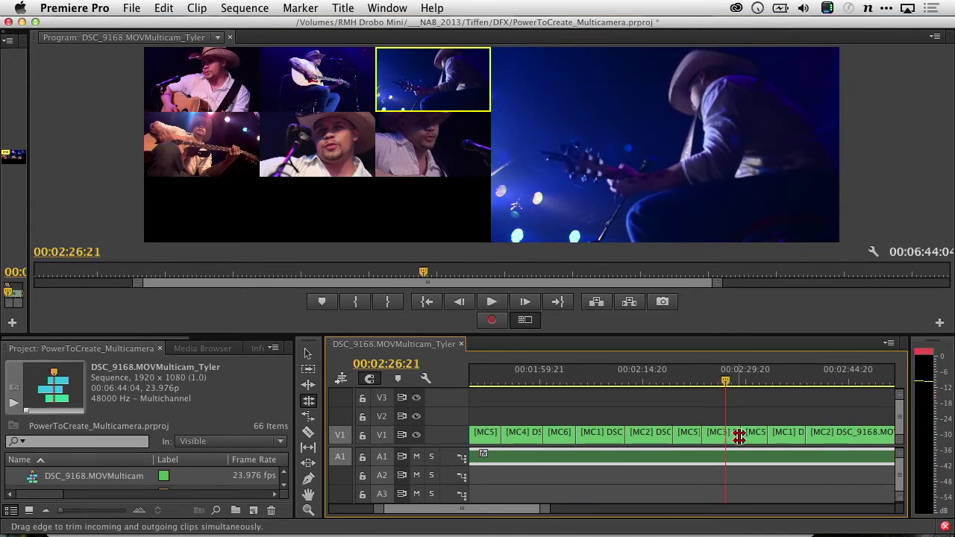
# - Roll the MC3/MC5 cut and the next cut 2:20 earlier, then return to Selection
pyautogui.moveTo(739, 438); pyautogui.dragTo(724, 435)
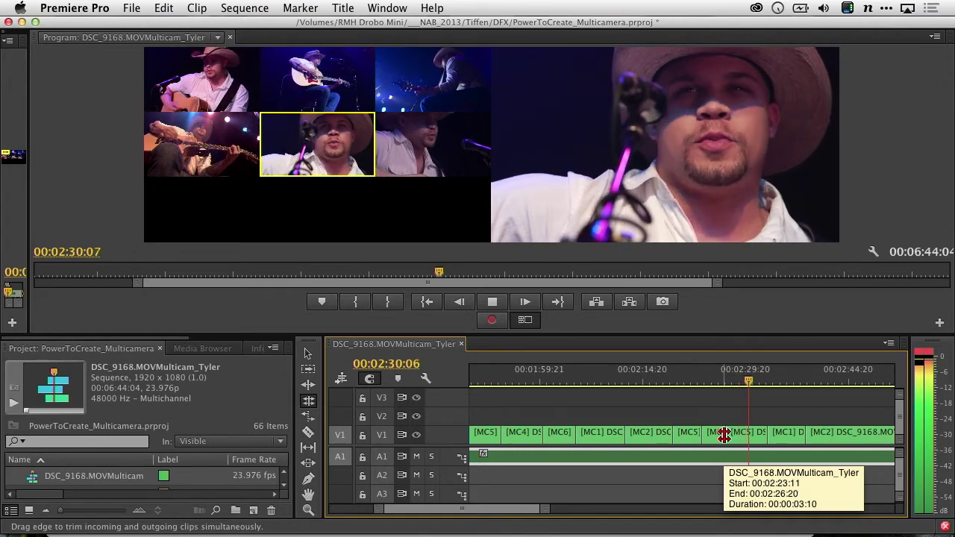
pyautogui.press('space')
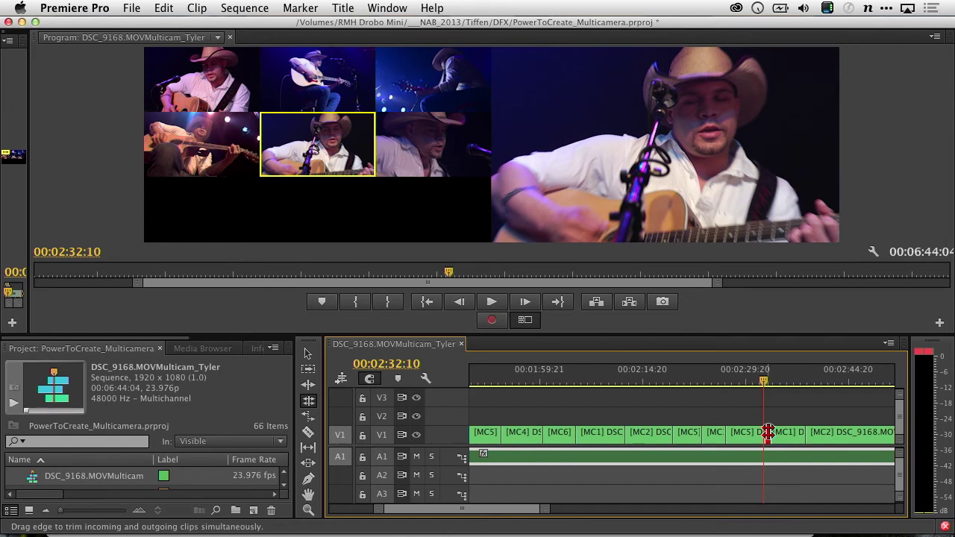
pyautogui.moveTo(768, 433); pyautogui.dragTo(746, 434)
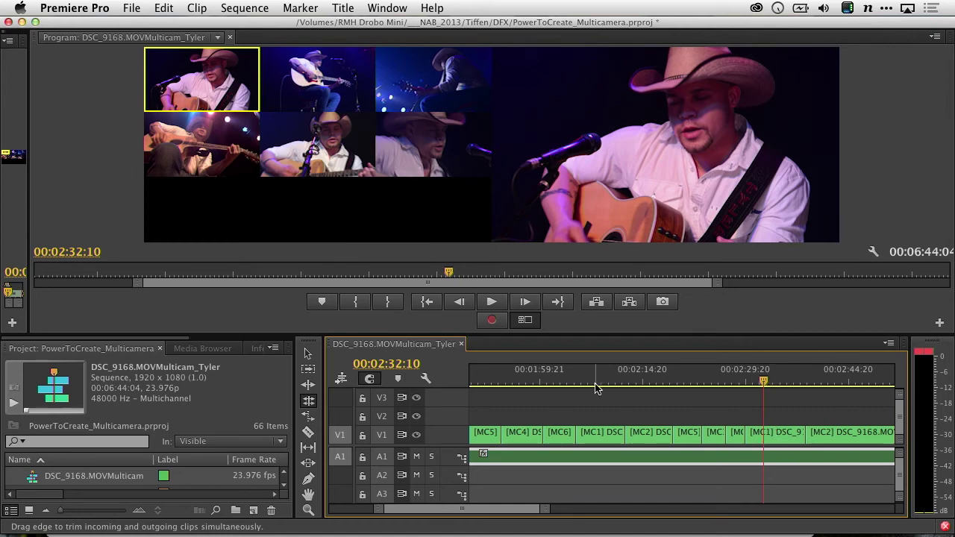
pyautogui.click(306, 355)
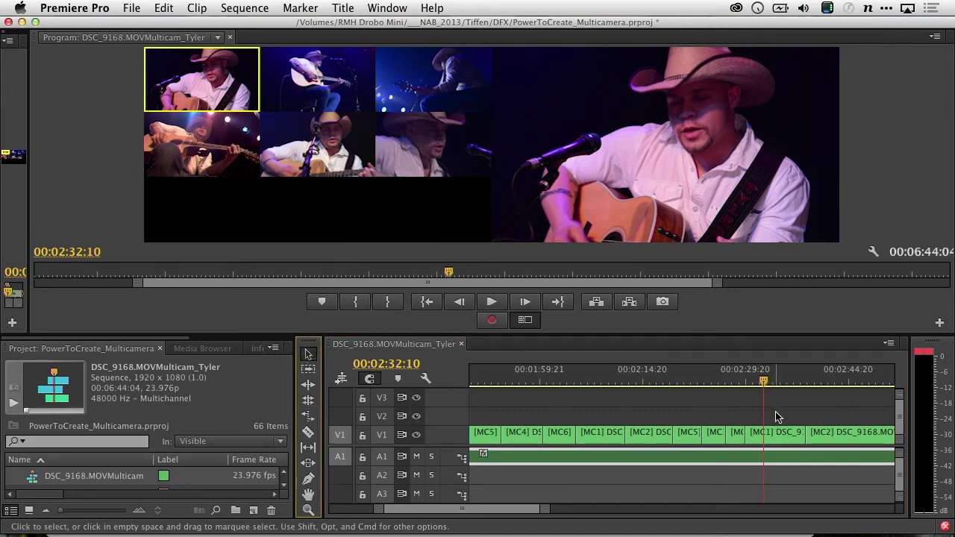
# - Switch the MC1 clip after 2:29 on V1 to camera 4, then park the playhead at 2:41:17
pyautogui.click(773, 437)
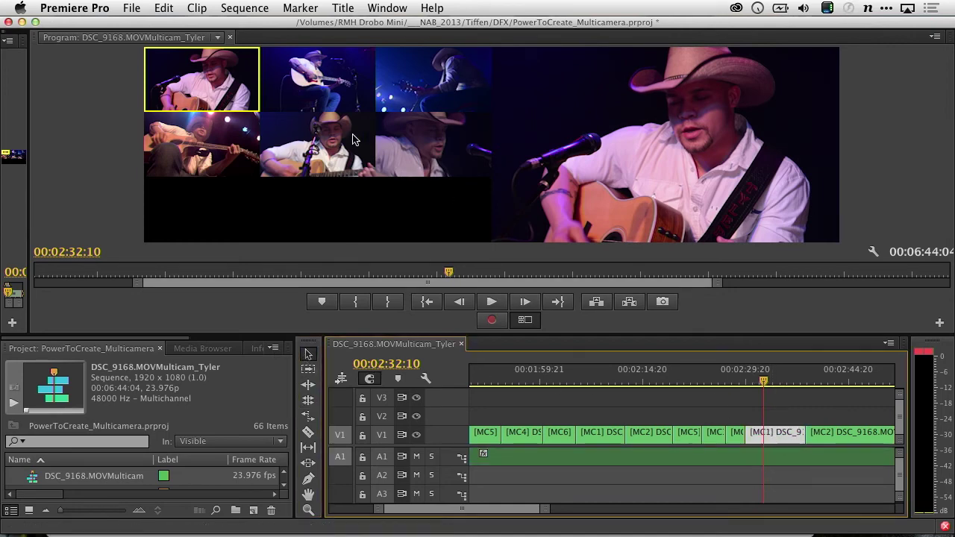
pyautogui.click(188, 158)
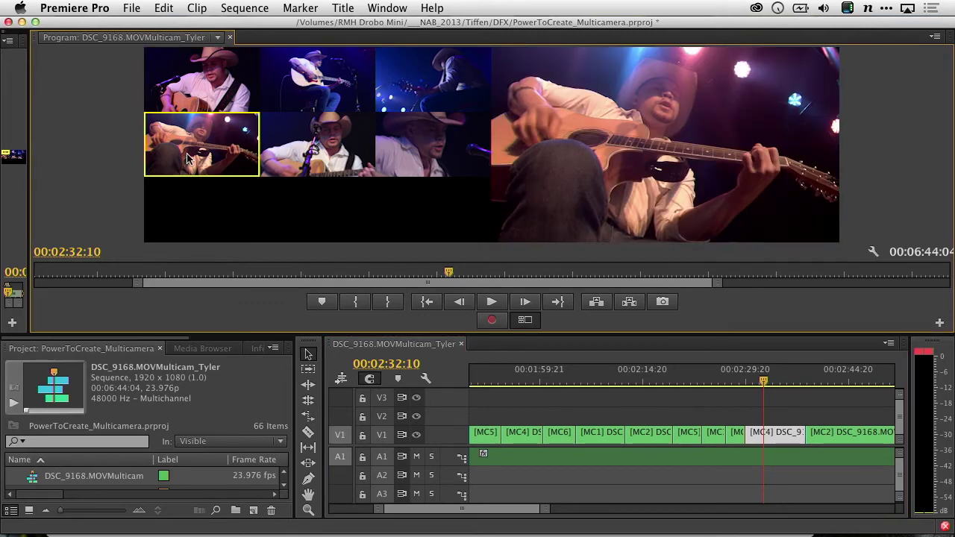
pyautogui.click(829, 382)
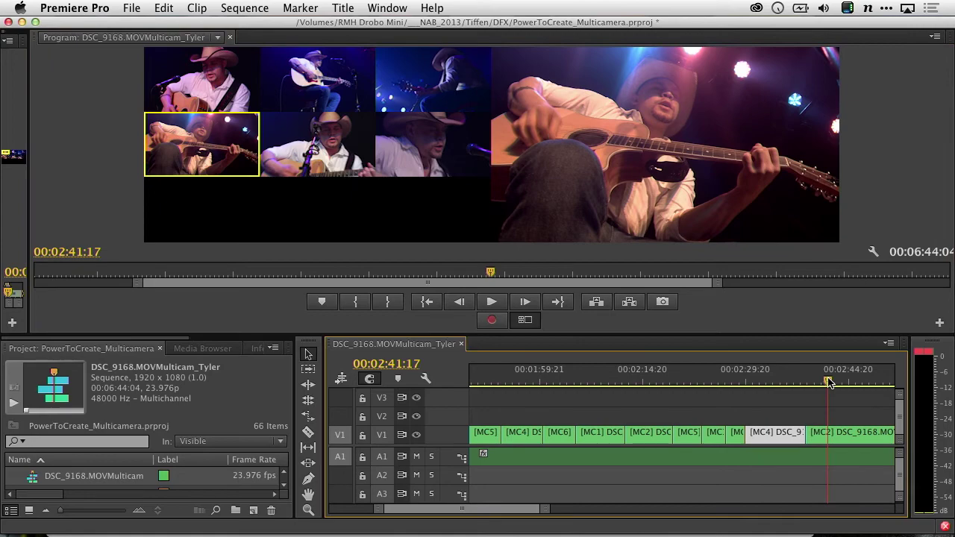